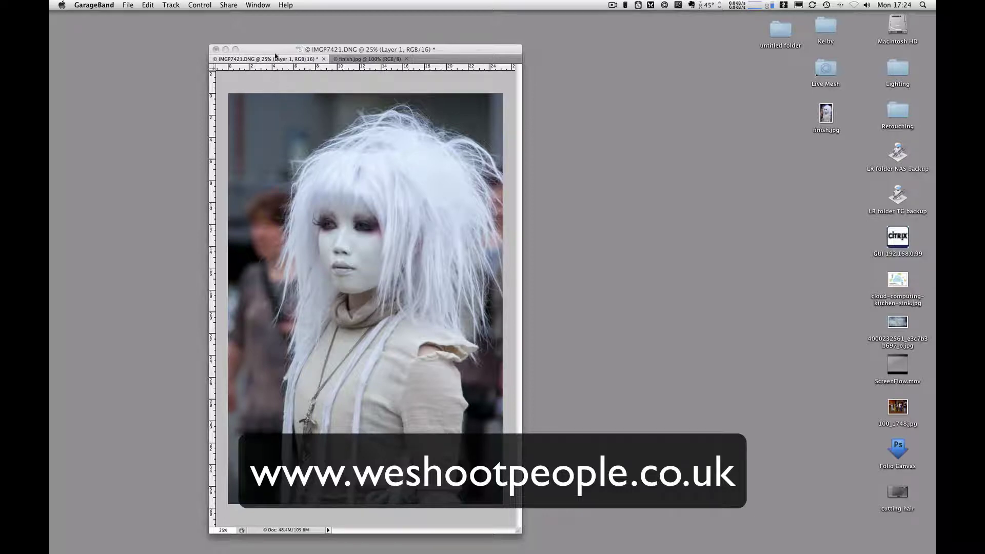
- Preview finish.jpg, then hide the radial-blurred Layer 1 in IMGP7421.DNG to reveal the portrait
{"action": "left_click", "coordinate": [277, 57]}
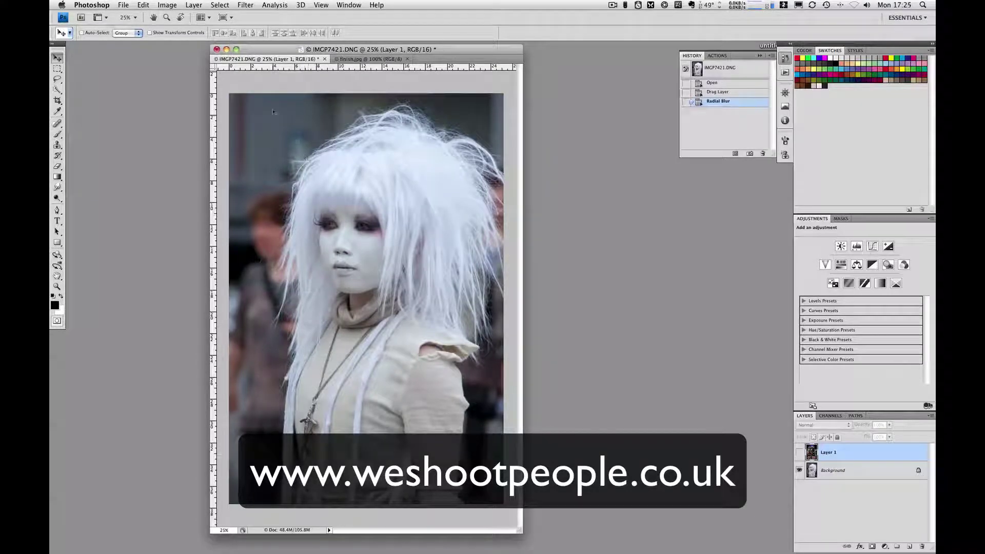
{"action": "left_click", "coordinate": [799, 452]}
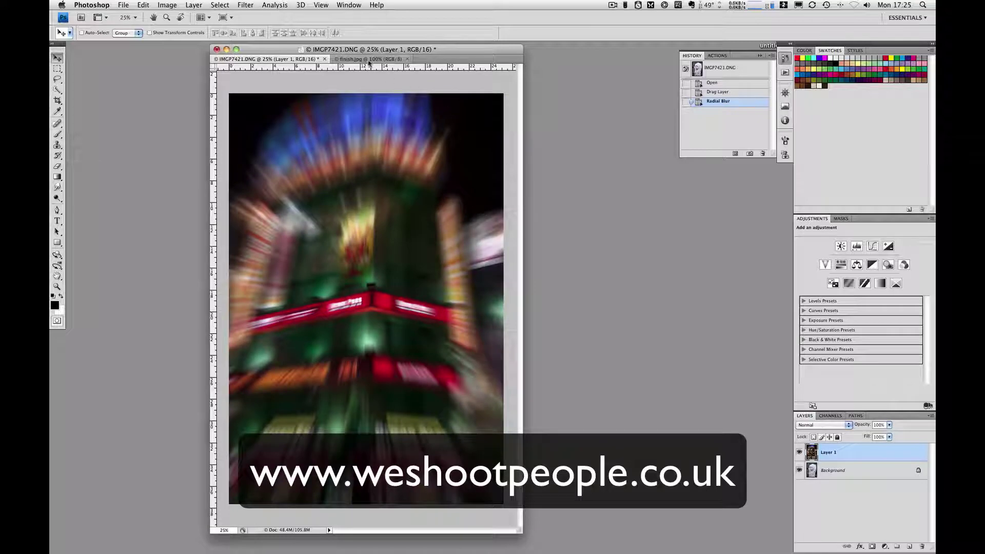
{"action": "left_click", "coordinate": [371, 59]}
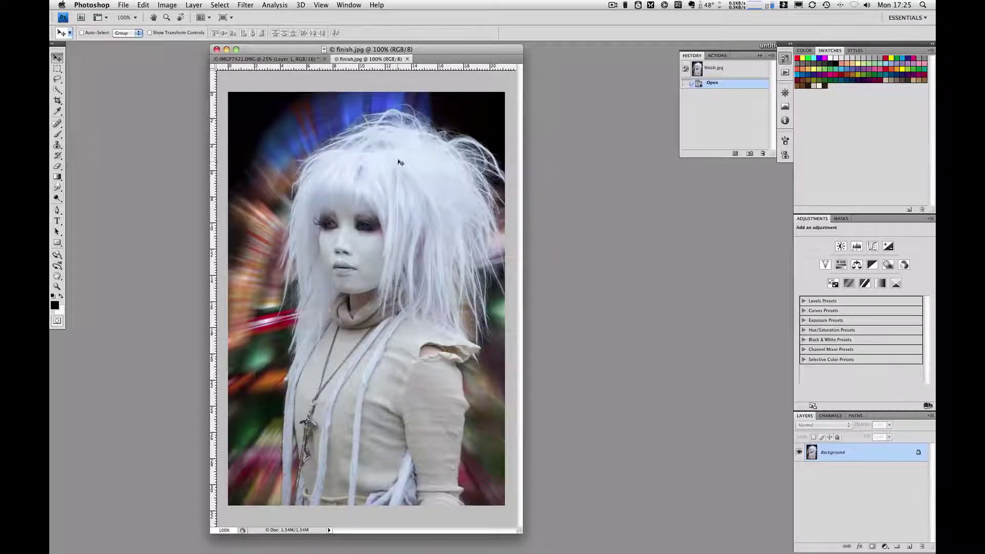
{"action": "left_click", "coordinate": [288, 60]}
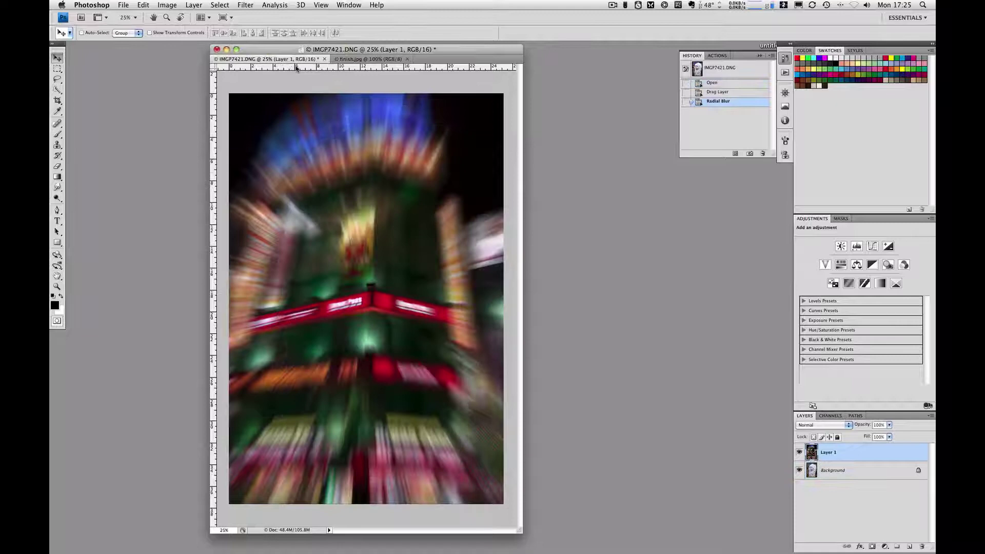
{"action": "left_click", "coordinate": [799, 452]}
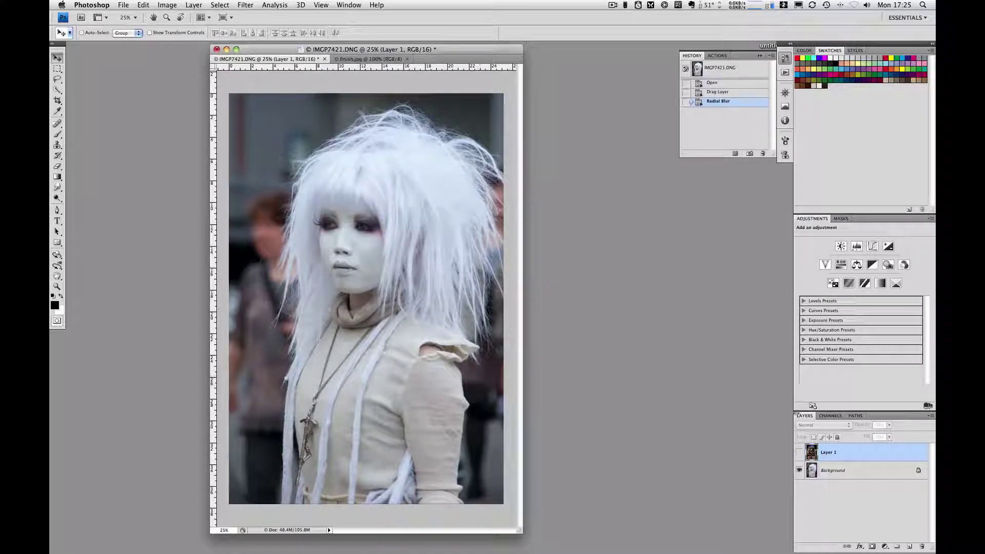
- Show the Channels list and view the Red channel on its own
{"action": "left_click", "coordinate": [820, 417]}
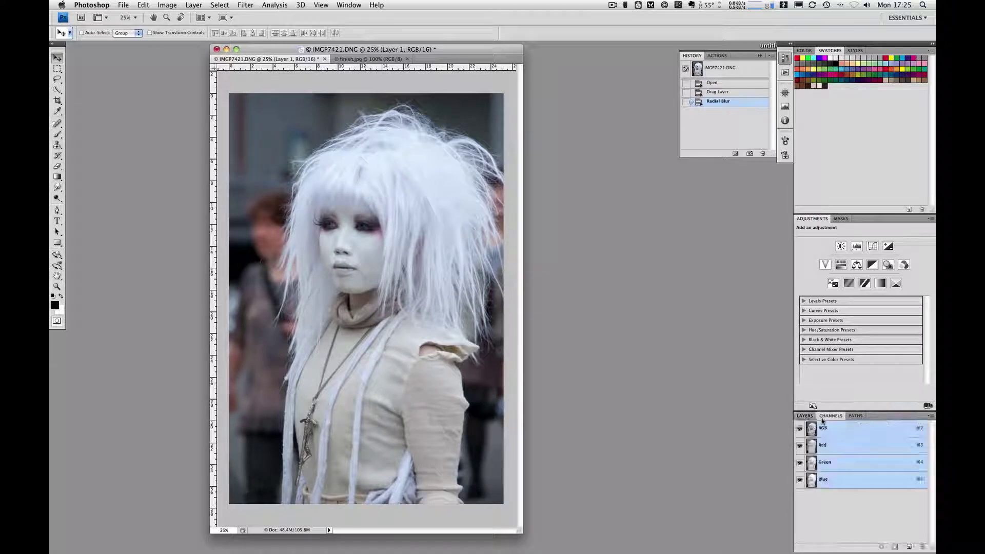
{"action": "left_click", "coordinate": [812, 447]}
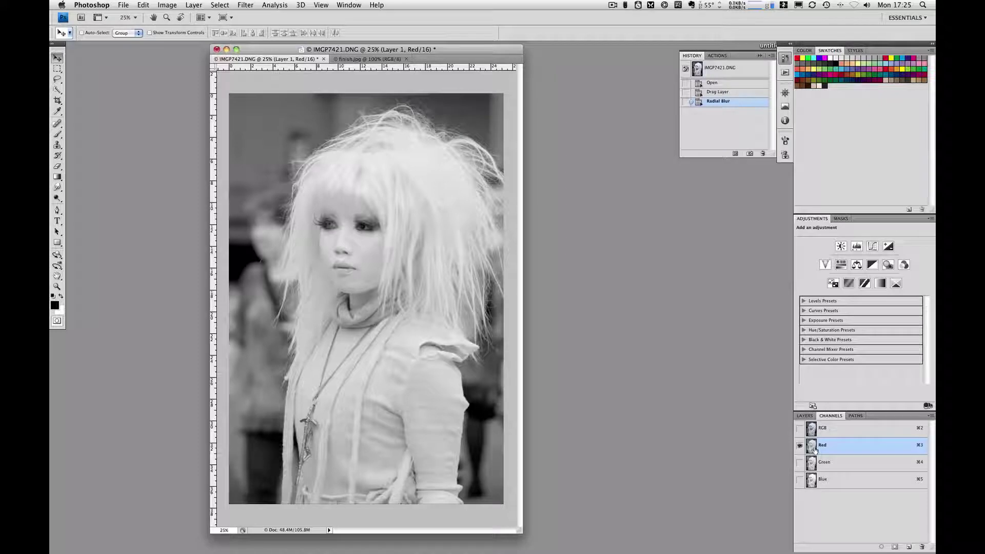
{"action": "left_click", "coordinate": [813, 417]}
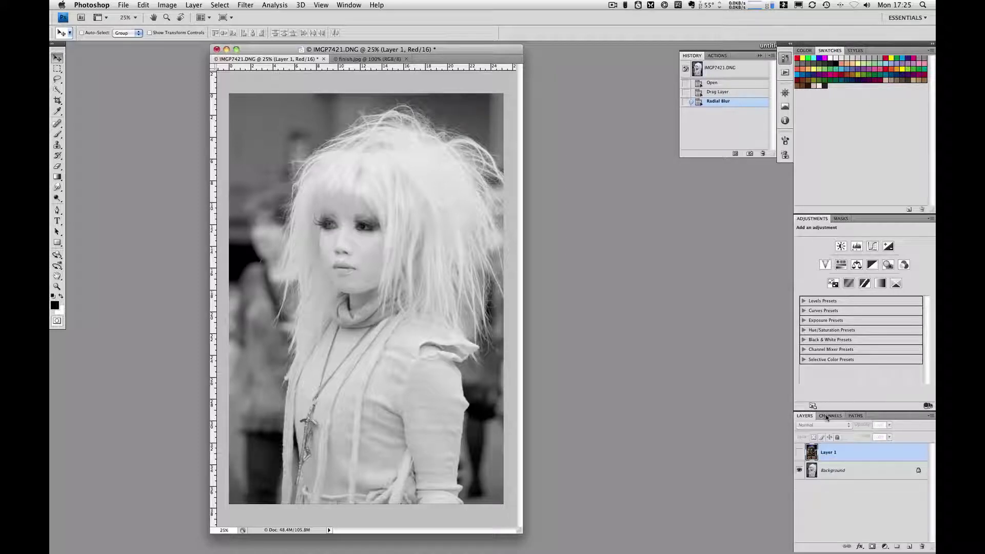
{"action": "left_click", "coordinate": [826, 418]}
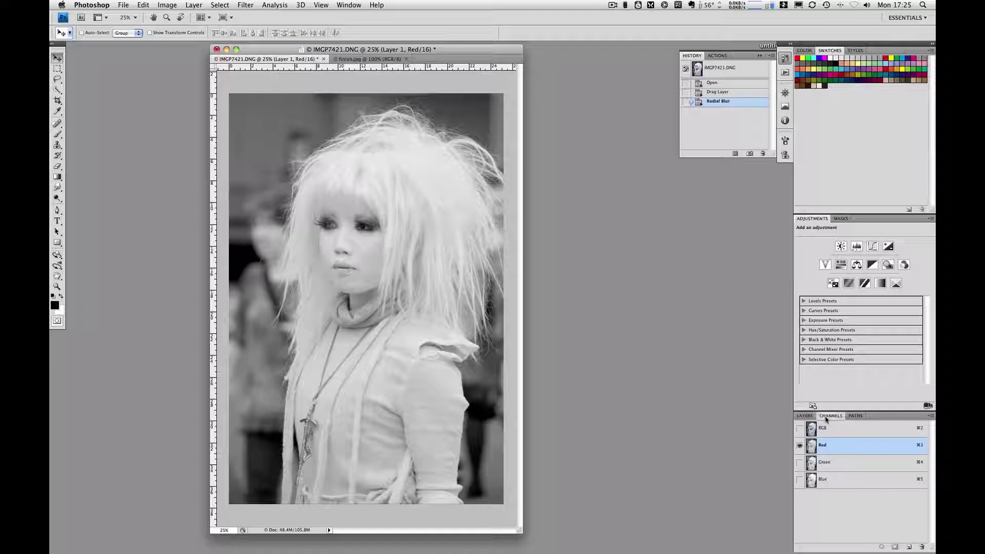
- Compare the Green, Blue and Red channels, ending on the Blue channel alone
{"action": "left_click", "coordinate": [813, 461]}
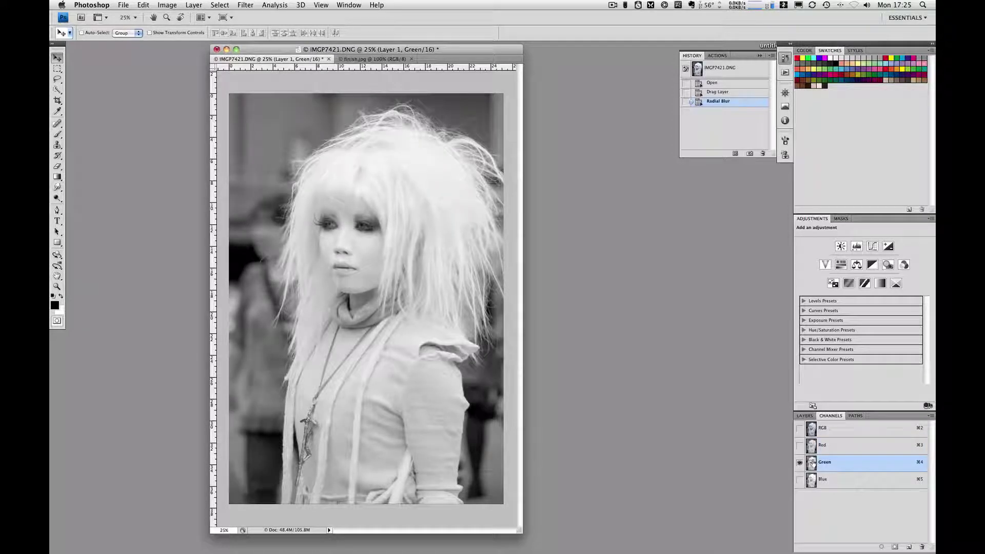
{"action": "left_click", "coordinate": [813, 481]}
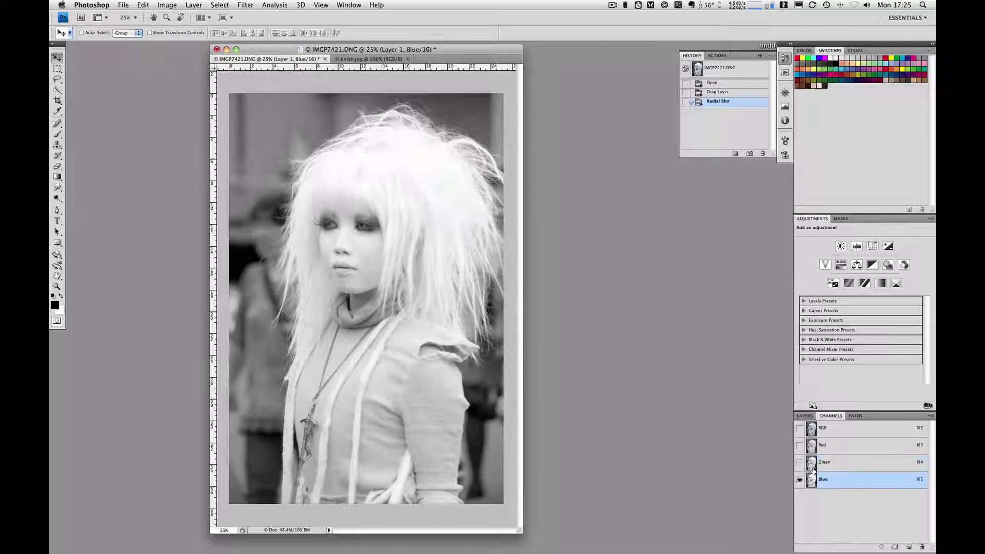
{"action": "left_click", "coordinate": [811, 462]}
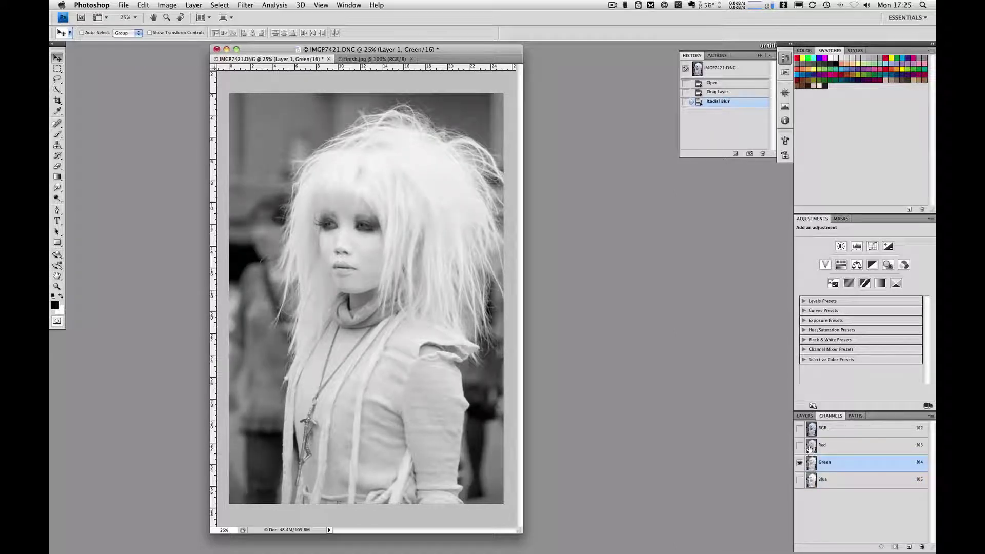
{"action": "left_click", "coordinate": [810, 448]}
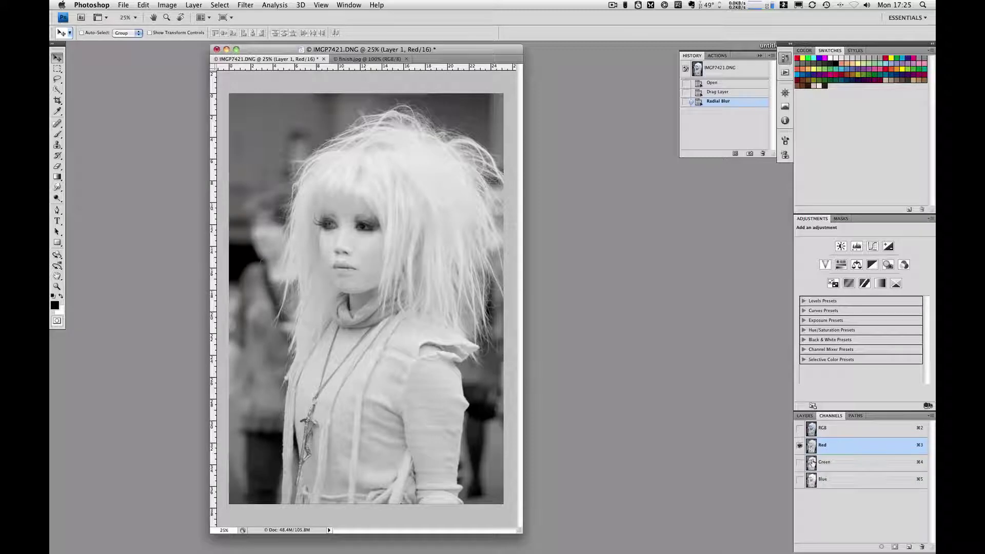
{"action": "left_click", "coordinate": [811, 462]}
{"action": "left_click", "coordinate": [811, 446]}
{"action": "left_click", "coordinate": [812, 462]}
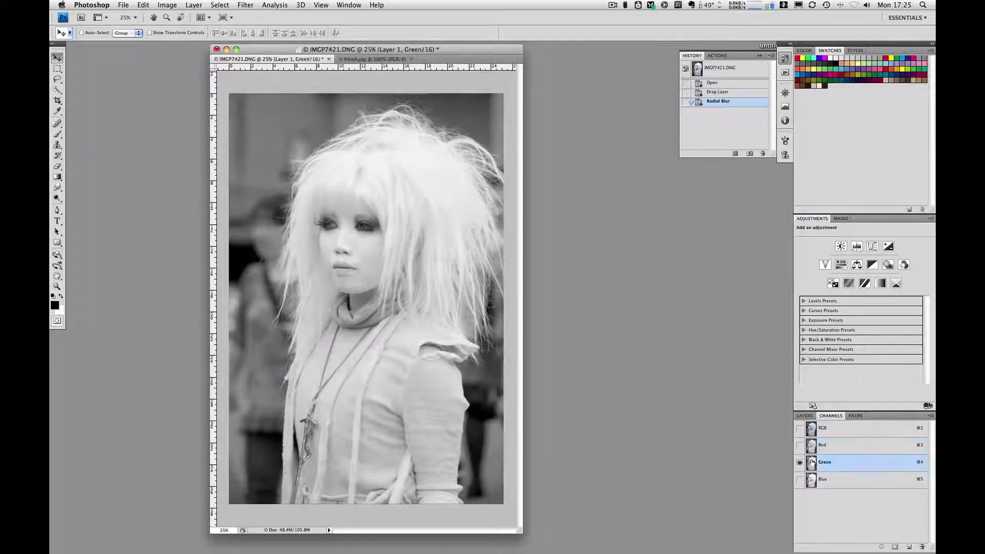
{"action": "left_click", "coordinate": [811, 479]}
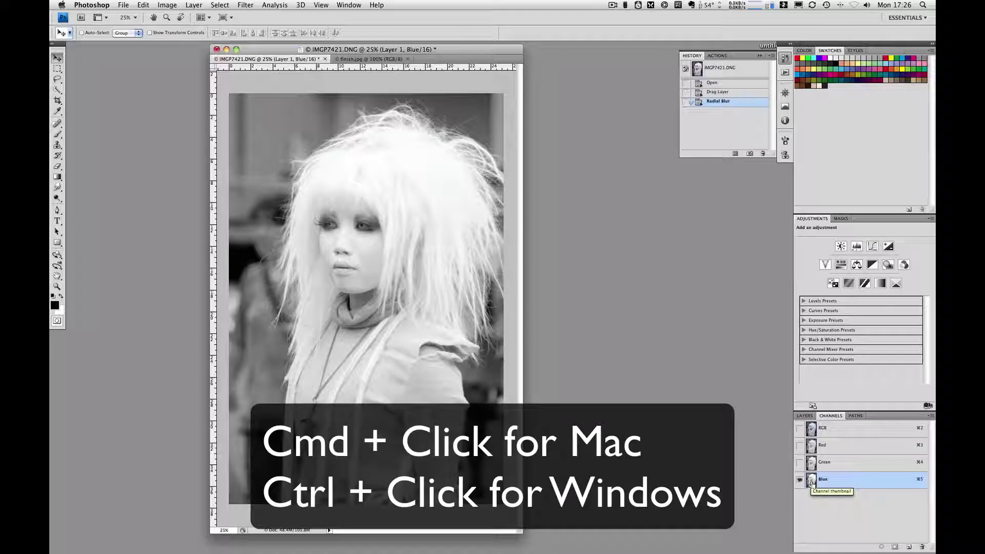
- Load the Blue channel as a selection, restore full RGB, and show Layer 1 again
{"action": "left_click", "coordinate": [812, 482], "text": "super"}
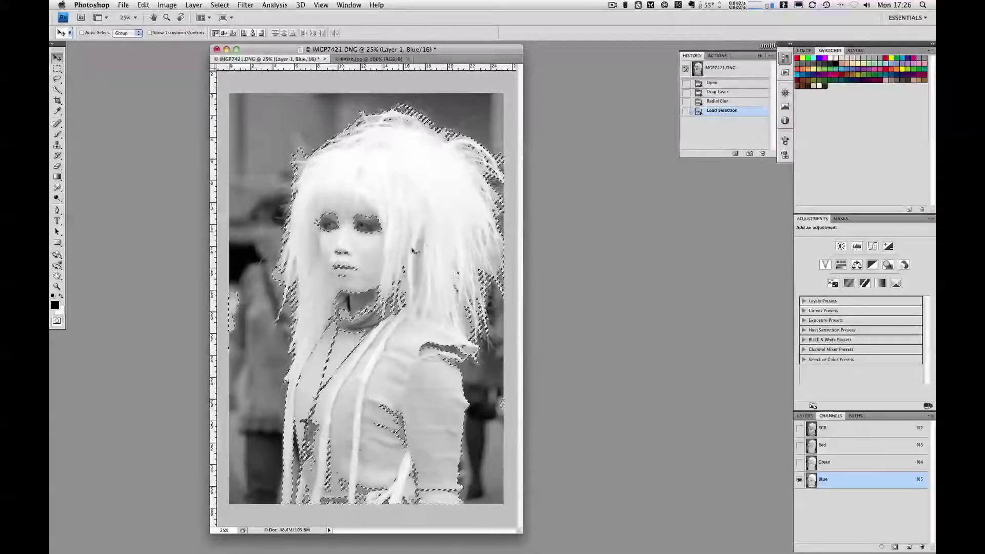
{"action": "left_click", "coordinate": [800, 429]}
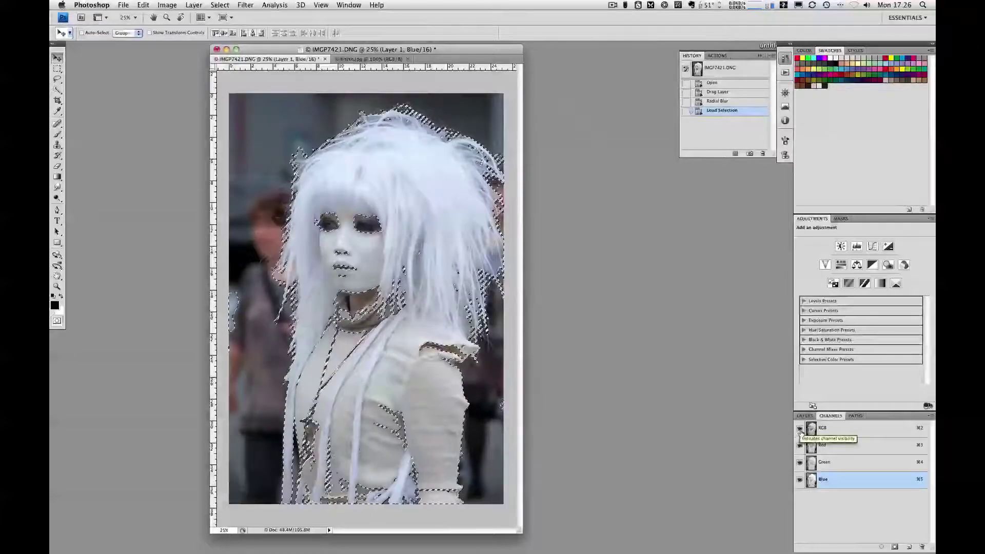
{"action": "left_click", "coordinate": [805, 416]}
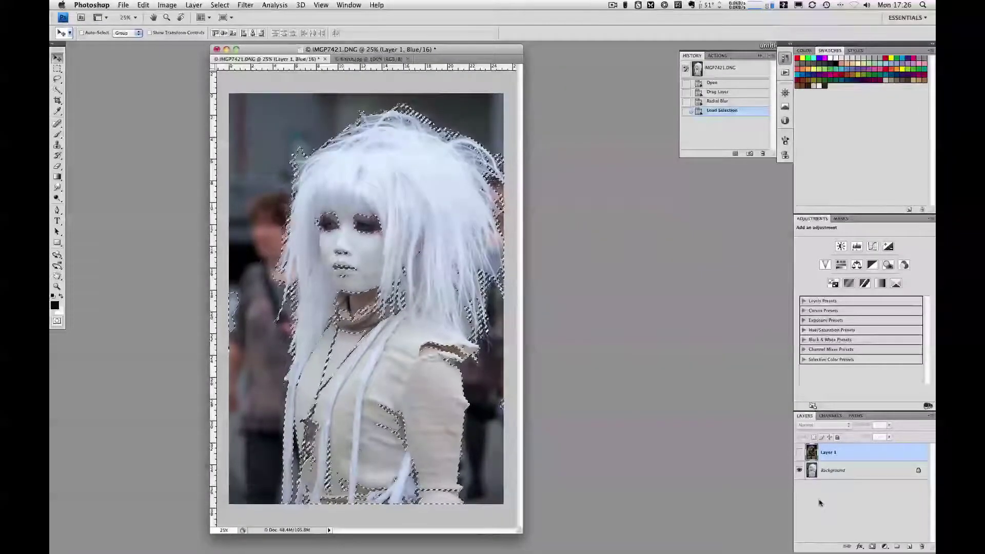
{"action": "left_click", "coordinate": [799, 452]}
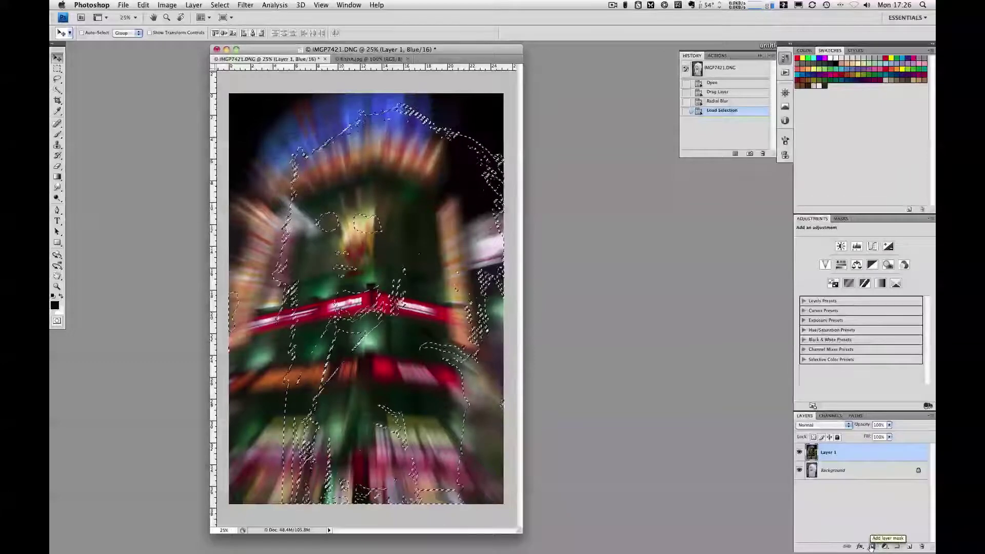
- Add a layer mask to Layer 1 from the Blue-channel selection and view the mask alone
{"action": "left_click", "coordinate": [871, 547]}
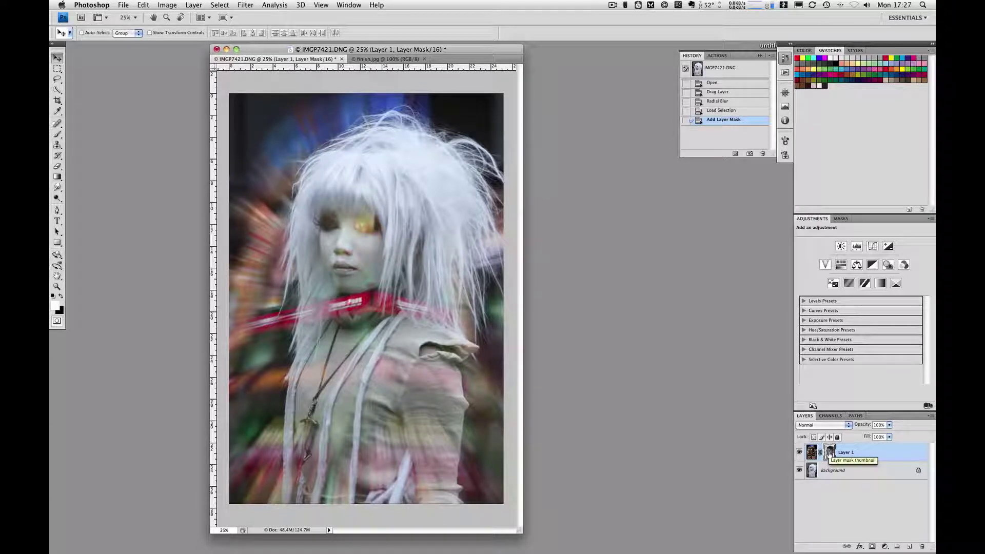
{"action": "left_click", "coordinate": [829, 454], "text": "alt"}
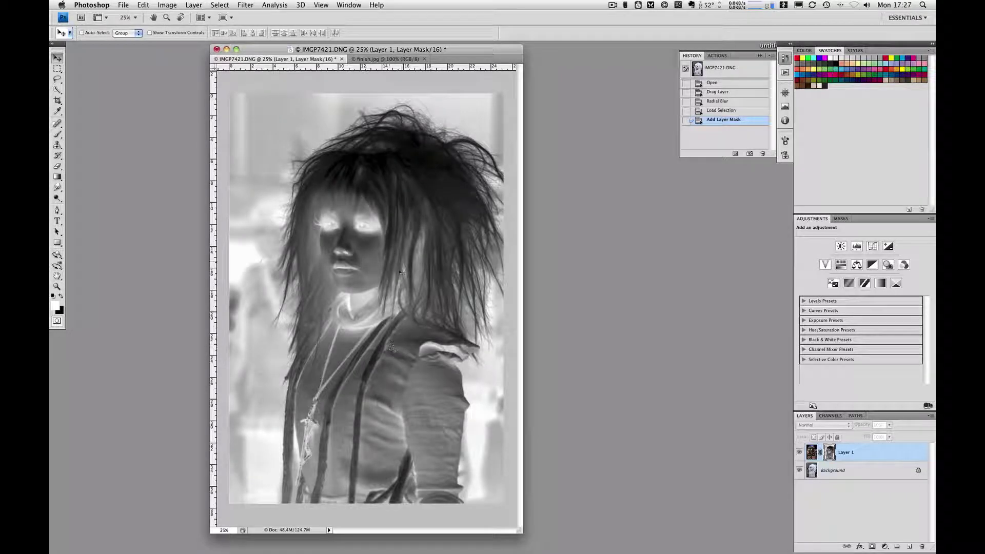
- Take the Dodge Tool at brush size 250 and lighten the mask's upper-left background
{"action": "left_click", "coordinate": [56, 200]}
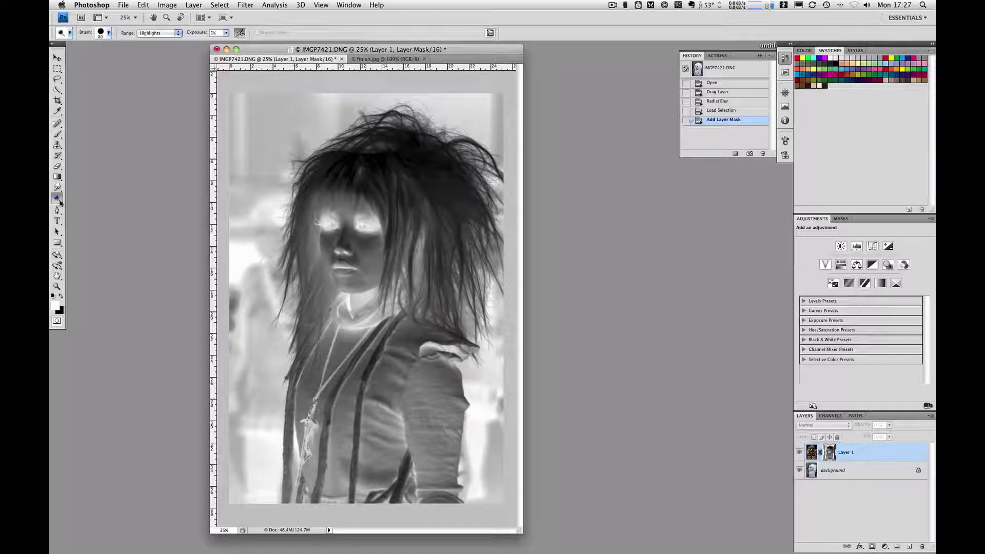
{"action": "left_click", "coordinate": [60, 202]}
{"action": "left_click", "coordinate": [82, 207]}
{"action": "key", "text": "bracketright"}
{"action": "key", "text": "bracketright"}
{"action": "key", "text": "bracketright"}
{"action": "key", "text": "bracketright"}
{"action": "key", "text": "bracketright"}
{"action": "key", "text": "bracketright"}
{"action": "key", "text": "bracketright"}
{"action": "mouse_move", "coordinate": [241, 106]}
{"action": "left_mouse_down"}
{"action": "mouse_move", "coordinate": [239, 190]}
{"action": "mouse_move", "coordinate": [232, 96]}
{"action": "mouse_move", "coordinate": [233, 169]}
{"action": "mouse_move", "coordinate": [244, 102]}
{"action": "mouse_move", "coordinate": [254, 209]}
{"action": "mouse_move", "coordinate": [250, 118]}
{"action": "mouse_move", "coordinate": [255, 197]}
{"action": "mouse_move", "coordinate": [245, 91]}
{"action": "mouse_move", "coordinate": [250, 213]}
{"action": "mouse_move", "coordinate": [246, 230]}
{"action": "mouse_move", "coordinate": [233, 210]}
{"action": "mouse_move", "coordinate": [231, 223]}
{"action": "mouse_move", "coordinate": [244, 219]}
{"action": "mouse_move", "coordinate": [237, 187]}
{"action": "mouse_move", "coordinate": [232, 247]}
{"action": "mouse_move", "coordinate": [238, 212]}
{"action": "mouse_move", "coordinate": [243, 239]}
{"action": "mouse_move", "coordinate": [260, 220]}
{"action": "mouse_move", "coordinate": [243, 286]}
{"action": "mouse_move", "coordinate": [231, 127]}
{"action": "mouse_move", "coordinate": [242, 208]}
{"action": "mouse_move", "coordinate": [243, 166]}
{"action": "mouse_move", "coordinate": [258, 242]}
{"action": "mouse_move", "coordinate": [265, 216]}
{"action": "mouse_move", "coordinate": [256, 250]}
{"action": "mouse_move", "coordinate": [267, 232]}
{"action": "mouse_move", "coordinate": [267, 250]}
{"action": "mouse_move", "coordinate": [272, 225]}
{"action": "mouse_move", "coordinate": [259, 249]}
{"action": "mouse_move", "coordinate": [267, 218]}
{"action": "mouse_move", "coordinate": [264, 246]}
{"action": "left_mouse_up"}
- At brush size 100, lighten the mask above the hair and along the left edge
{"action": "key", "text": "bracketleft"}
{"action": "key", "text": "bracketleft"}
{"action": "key", "text": "bracketleft"}
{"action": "key", "text": "bracketleft"}
{"action": "key", "text": "bracketleft"}
{"action": "key", "text": "bracketleft"}
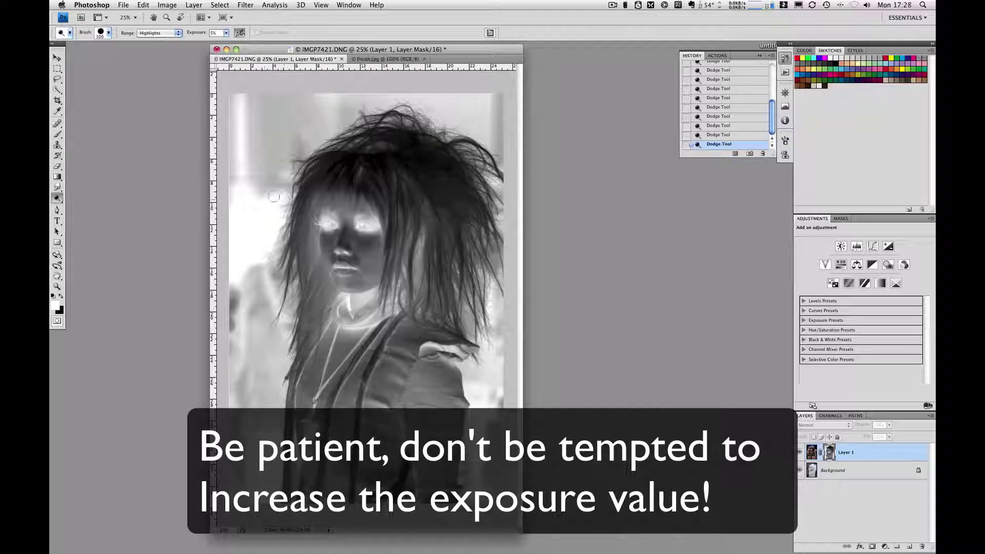
{"action": "key", "text": "bracketleft"}
{"action": "key", "text": "bracketright"}
{"action": "key", "text": "bracketright"}
{"action": "key", "text": "bracketright"}
{"action": "key", "text": "bracketright"}
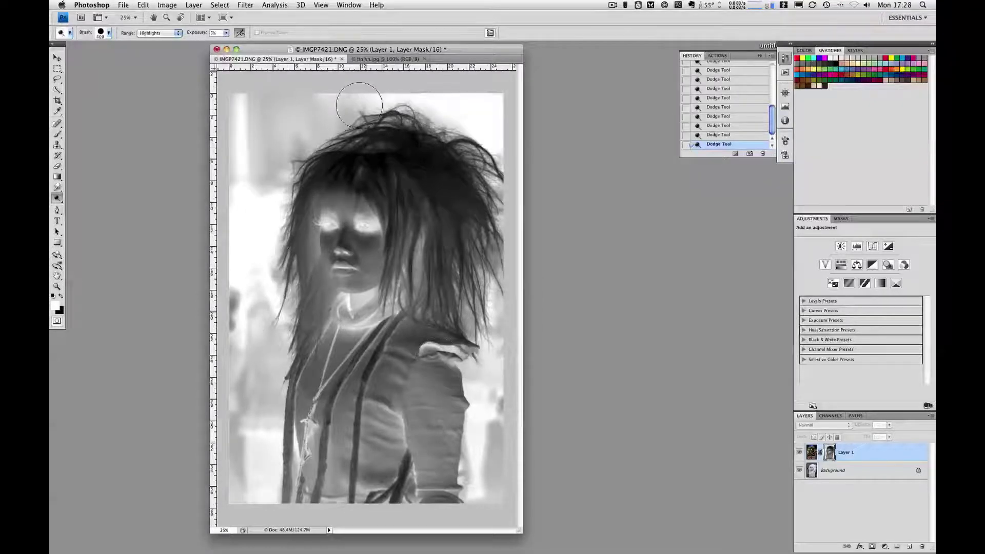
{"action": "mouse_move", "coordinate": [359, 106]}
{"action": "left_mouse_down"}
{"action": "mouse_move", "coordinate": [329, 111]}
{"action": "mouse_move", "coordinate": [362, 106]}
{"action": "mouse_move", "coordinate": [342, 116]}
{"action": "mouse_move", "coordinate": [306, 113]}
{"action": "mouse_move", "coordinate": [298, 124]}
{"action": "mouse_move", "coordinate": [346, 97]}
{"action": "mouse_move", "coordinate": [326, 123]}
{"action": "mouse_move", "coordinate": [317, 111]}
{"action": "mouse_move", "coordinate": [348, 102]}
{"action": "mouse_move", "coordinate": [301, 134]}
{"action": "mouse_move", "coordinate": [303, 148]}
{"action": "mouse_move", "coordinate": [279, 137]}
{"action": "mouse_move", "coordinate": [267, 103]}
{"action": "mouse_move", "coordinate": [244, 108]}
{"action": "mouse_move", "coordinate": [245, 90]}
{"action": "mouse_move", "coordinate": [243, 110]}
{"action": "mouse_move", "coordinate": [240, 97]}
{"action": "mouse_move", "coordinate": [310, 93]}
{"action": "mouse_move", "coordinate": [261, 95]}
{"action": "mouse_move", "coordinate": [251, 85]}
{"action": "mouse_move", "coordinate": [249, 104]}
{"action": "mouse_move", "coordinate": [273, 113]}
{"action": "mouse_move", "coordinate": [276, 146]}
{"action": "mouse_move", "coordinate": [285, 91]}
{"action": "mouse_move", "coordinate": [306, 90]}
{"action": "mouse_move", "coordinate": [289, 135]}
{"action": "mouse_move", "coordinate": [323, 113]}
{"action": "mouse_move", "coordinate": [329, 123]}
{"action": "mouse_move", "coordinate": [343, 63]}
{"action": "mouse_move", "coordinate": [314, 133]}
{"action": "mouse_move", "coordinate": [290, 143]}
{"action": "mouse_move", "coordinate": [318, 128]}
{"action": "mouse_move", "coordinate": [298, 152]}
{"action": "mouse_move", "coordinate": [278, 135]}
{"action": "mouse_move", "coordinate": [293, 154]}
{"action": "mouse_move", "coordinate": [263, 212]}
{"action": "mouse_move", "coordinate": [282, 142]}
{"action": "mouse_move", "coordinate": [278, 152]}
{"action": "mouse_move", "coordinate": [292, 140]}
{"action": "mouse_move", "coordinate": [269, 195]}
{"action": "mouse_move", "coordinate": [268, 163]}
{"action": "mouse_move", "coordinate": [287, 136]}
{"action": "mouse_move", "coordinate": [260, 145]}
{"action": "mouse_move", "coordinate": [257, 106]}
{"action": "mouse_move", "coordinate": [251, 127]}
{"action": "mouse_move", "coordinate": [264, 186]}
{"action": "mouse_move", "coordinate": [230, 151]}
{"action": "mouse_move", "coordinate": [232, 202]}
{"action": "mouse_move", "coordinate": [225, 102]}
{"action": "mouse_move", "coordinate": [245, 273]}
{"action": "mouse_move", "coordinate": [275, 154]}
{"action": "mouse_move", "coordinate": [262, 214]}
{"action": "mouse_move", "coordinate": [236, 173]}
{"action": "mouse_move", "coordinate": [276, 181]}
{"action": "mouse_move", "coordinate": [350, 109]}
{"action": "mouse_move", "coordinate": [478, 140]}
{"action": "mouse_move", "coordinate": [509, 215]}
{"action": "mouse_move", "coordinate": [500, 144]}
{"action": "mouse_move", "coordinate": [501, 352]}
{"action": "mouse_move", "coordinate": [492, 279]}
{"action": "left_mouse_up"}
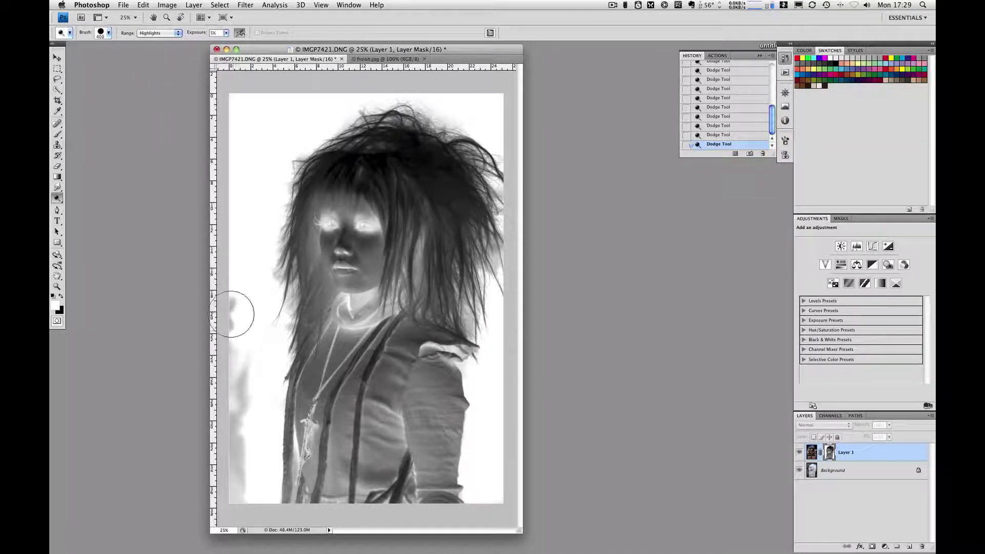
{"action": "mouse_move", "coordinate": [232, 314]}
{"action": "left_mouse_down"}
{"action": "mouse_move", "coordinate": [239, 488]}
{"action": "mouse_move", "coordinate": [251, 447]}
{"action": "mouse_move", "coordinate": [240, 271]}
{"action": "mouse_move", "coordinate": [229, 275]}
{"action": "mouse_move", "coordinate": [238, 467]}
{"action": "mouse_move", "coordinate": [235, 342]}
{"action": "left_mouse_up"}
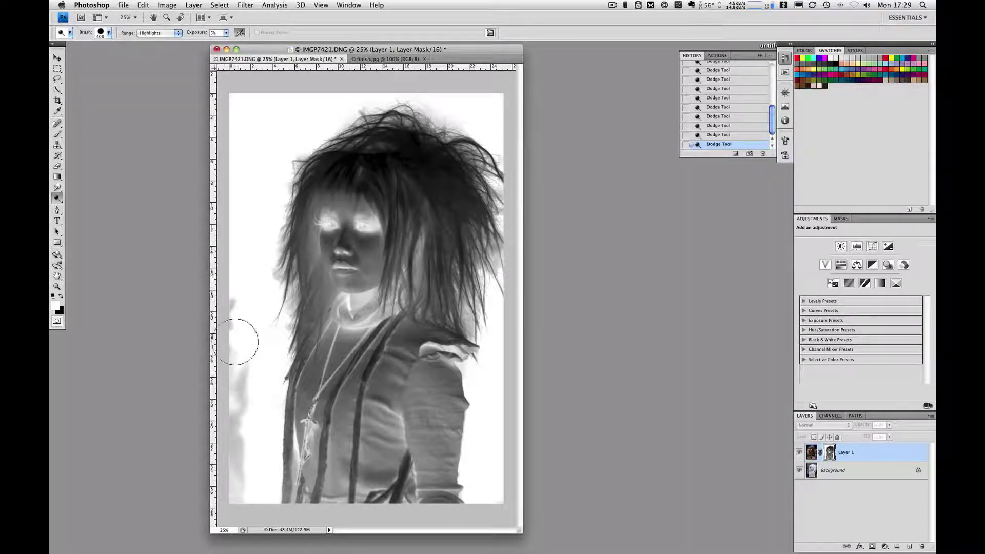
{"action": "left_click_drag", "start_coordinate": [58, 200], "coordinate": [80, 210]}
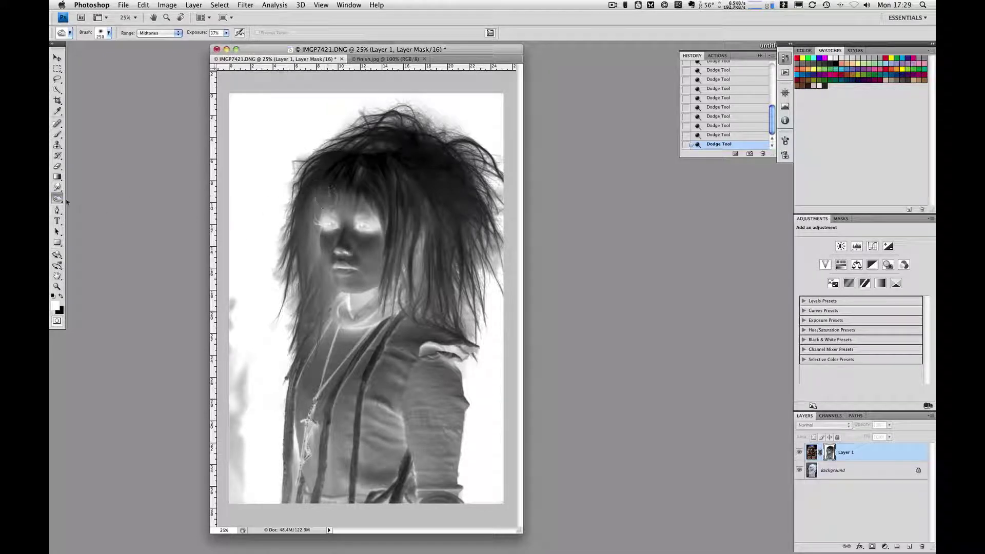
- Set the Burn Tool to Shadows range at 5% exposure and burn the hair, enlarging the brush to 400
{"action": "mouse_move", "coordinate": [313, 149]}
{"action": "left_mouse_down"}
{"action": "mouse_move", "coordinate": [335, 139]}
{"action": "mouse_move", "coordinate": [333, 160]}
{"action": "mouse_move", "coordinate": [421, 141]}
{"action": "left_mouse_up"}
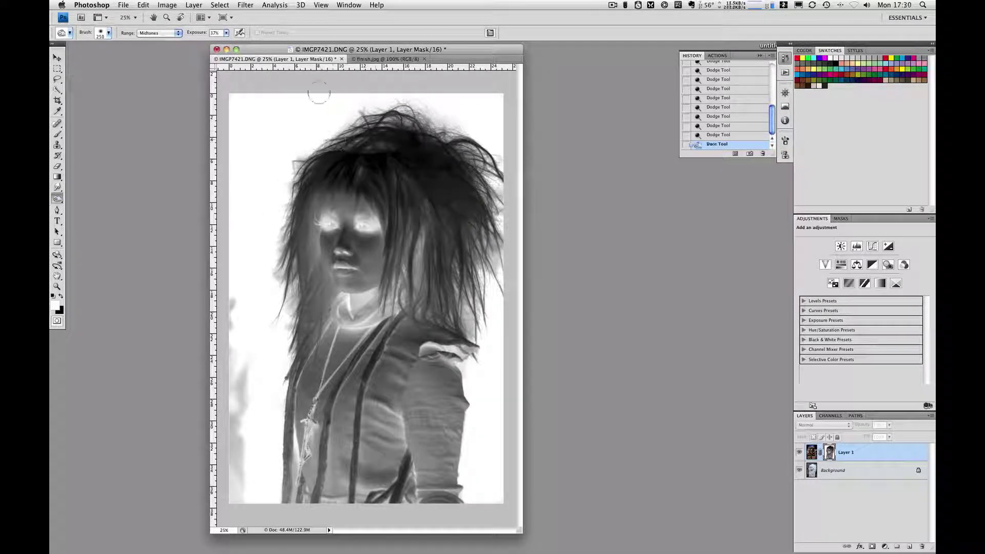
{"action": "left_click", "coordinate": [227, 37]}
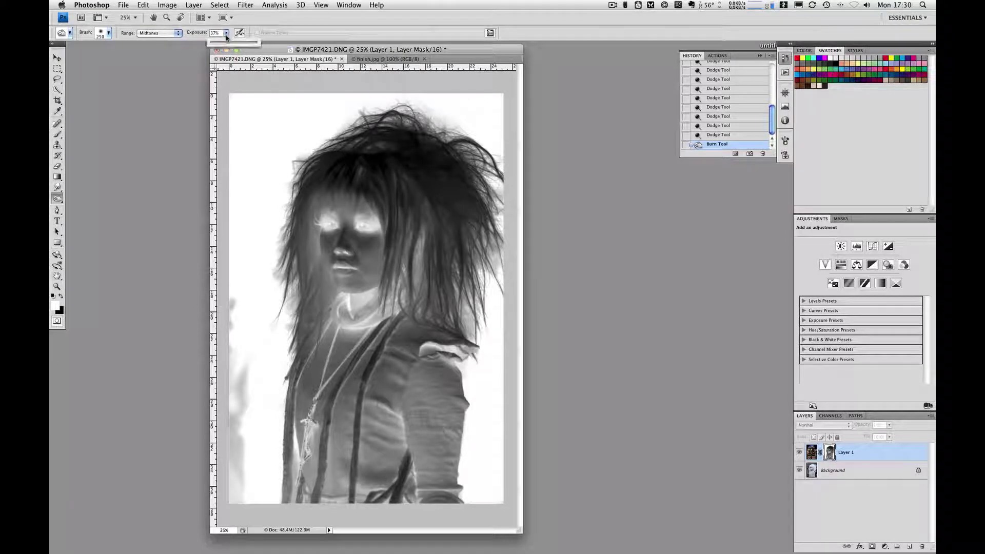
{"action": "left_click_drag", "start_coordinate": [218, 44], "coordinate": [215, 45]}
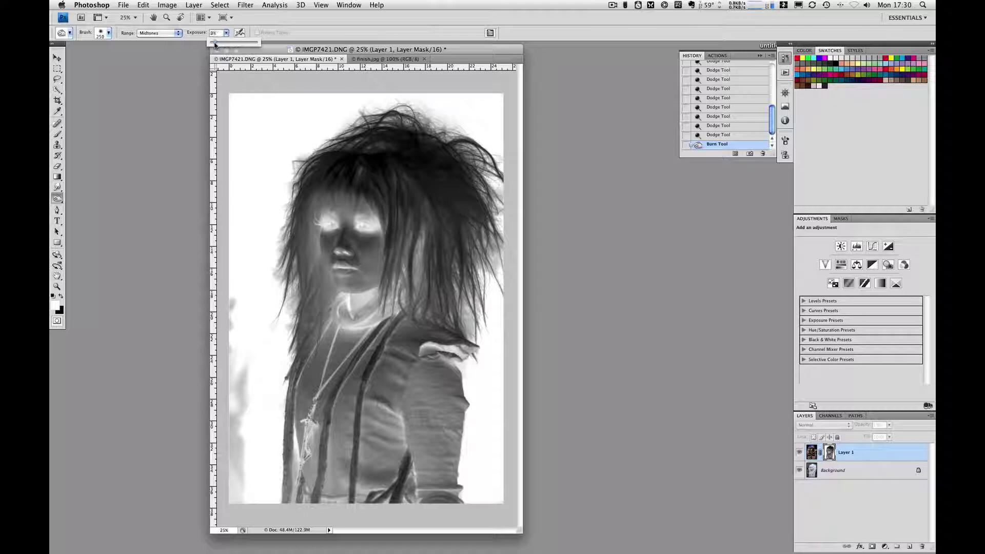
{"action": "left_click_drag", "start_coordinate": [215, 45], "coordinate": [214, 45]}
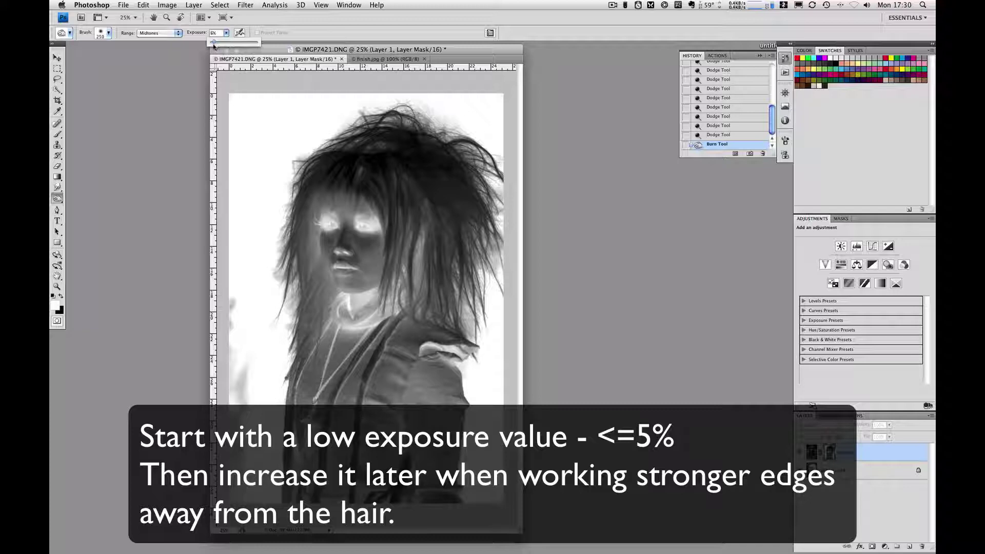
{"action": "left_click_drag", "start_coordinate": [214, 45], "coordinate": [213, 45]}
{"action": "left_click", "coordinate": [159, 33]}
{"action": "left_click", "coordinate": [148, 26]}
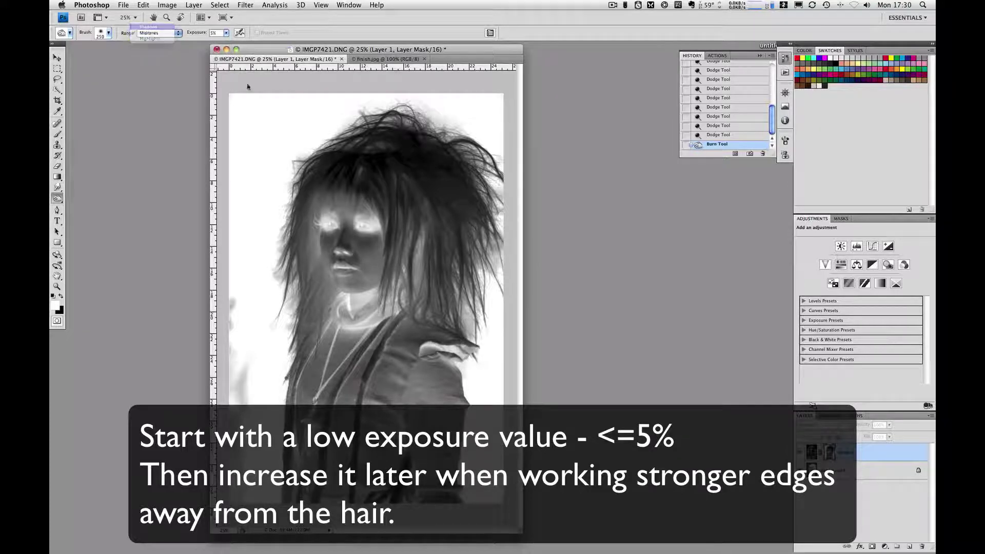
{"action": "mouse_move", "coordinate": [352, 173]}
{"action": "left_mouse_down"}
{"action": "mouse_move", "coordinate": [397, 175]}
{"action": "mouse_move", "coordinate": [397, 189]}
{"action": "mouse_move", "coordinate": [384, 180]}
{"action": "mouse_move", "coordinate": [364, 233]}
{"action": "mouse_move", "coordinate": [339, 242]}
{"action": "mouse_move", "coordinate": [377, 237]}
{"action": "mouse_move", "coordinate": [413, 287]}
{"action": "mouse_move", "coordinate": [407, 203]}
{"action": "mouse_move", "coordinate": [423, 235]}
{"action": "mouse_move", "coordinate": [408, 201]}
{"action": "mouse_move", "coordinate": [348, 188]}
{"action": "mouse_move", "coordinate": [329, 220]}
{"action": "mouse_move", "coordinate": [339, 177]}
{"action": "mouse_move", "coordinate": [325, 307]}
{"action": "mouse_move", "coordinate": [329, 197]}
{"action": "mouse_move", "coordinate": [320, 277]}
{"action": "mouse_move", "coordinate": [386, 152]}
{"action": "mouse_move", "coordinate": [326, 226]}
{"action": "mouse_move", "coordinate": [311, 195]}
{"action": "mouse_move", "coordinate": [305, 209]}
{"action": "mouse_move", "coordinate": [314, 317]}
{"action": "mouse_move", "coordinate": [298, 362]}
{"action": "mouse_move", "coordinate": [299, 374]}
{"action": "mouse_move", "coordinate": [316, 282]}
{"action": "mouse_move", "coordinate": [309, 482]}
{"action": "mouse_move", "coordinate": [309, 411]}
{"action": "mouse_move", "coordinate": [306, 471]}
{"action": "mouse_move", "coordinate": [305, 431]}
{"action": "mouse_move", "coordinate": [302, 453]}
{"action": "left_mouse_up"}
{"action": "key", "text": "bracketright"}
{"action": "key", "text": "bracketright"}
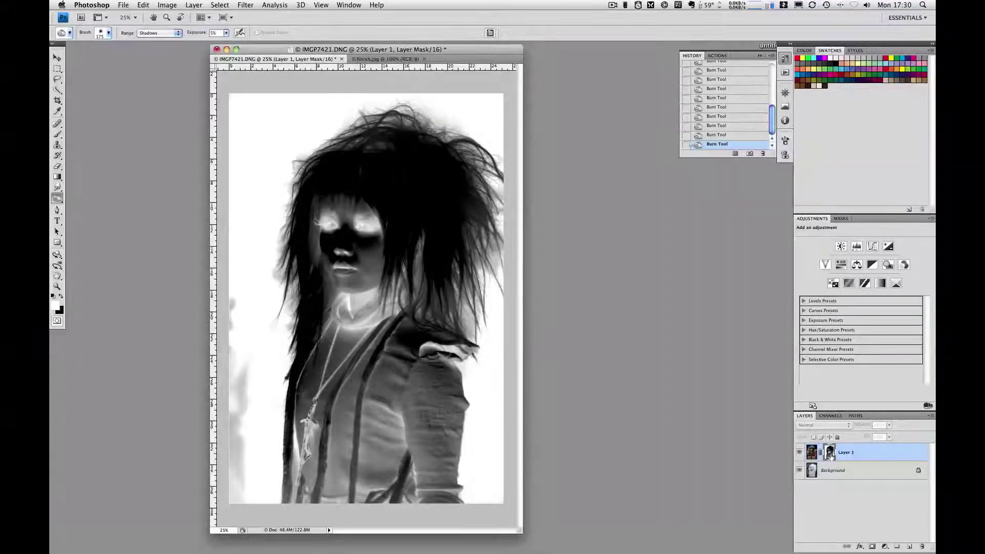
- Compare the mask against the colour composite, then burn the pendant area darker
{"action": "left_click", "coordinate": [830, 454], "text": "alt"}
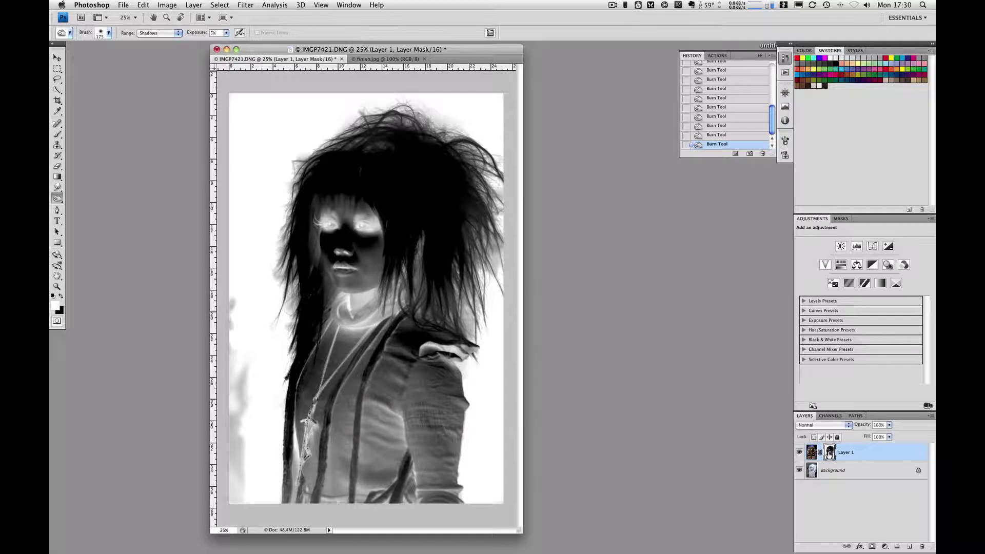
{"action": "left_click", "coordinate": [830, 454], "text": "alt"}
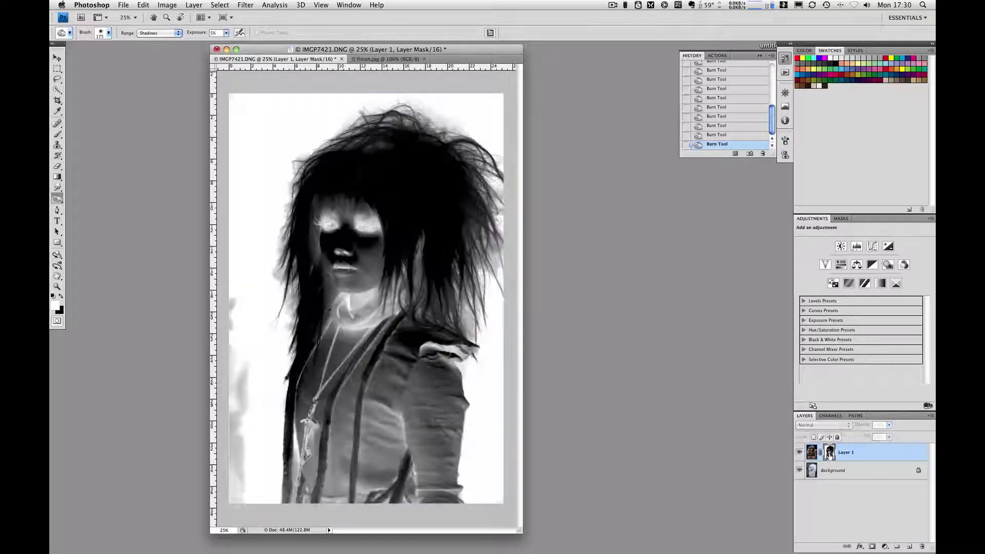
{"action": "left_click", "coordinate": [830, 454], "text": "alt"}
{"action": "left_click", "coordinate": [830, 454], "text": "alt"}
{"action": "left_click", "coordinate": [830, 456], "text": "alt"}
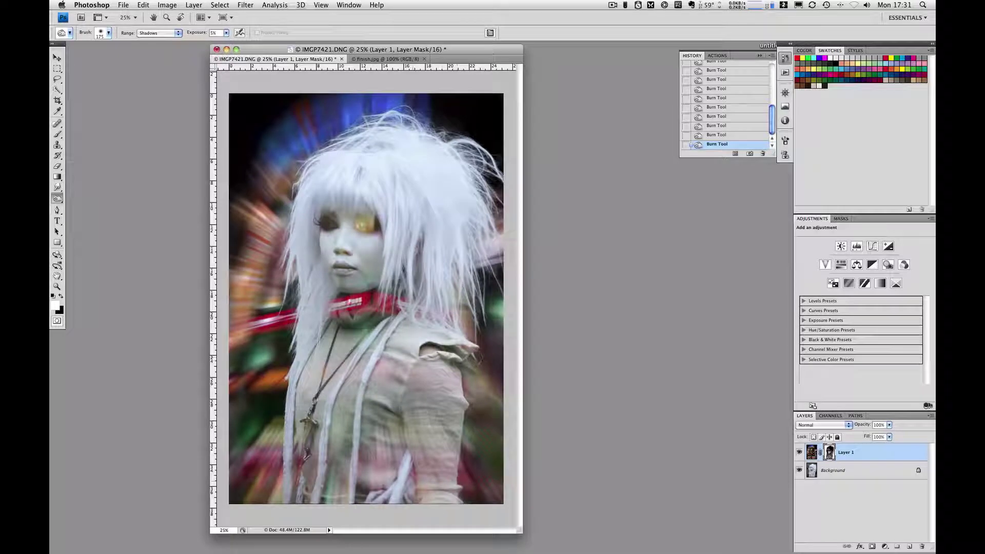
{"action": "left_click", "coordinate": [831, 458], "text": "alt"}
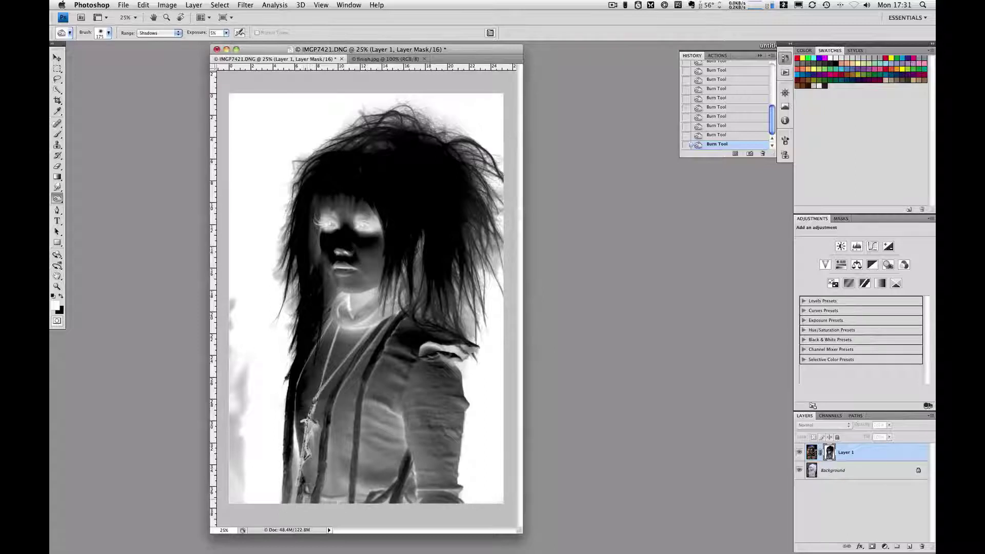
{"action": "left_click_drag", "start_coordinate": [308, 470], "coordinate": [308, 500]}
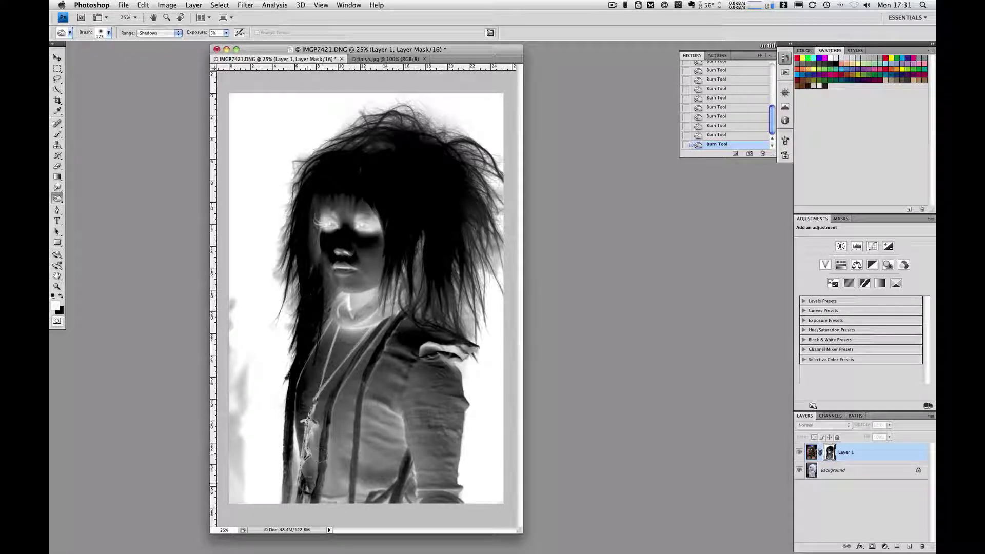
{"action": "left_click_drag", "start_coordinate": [307, 485], "coordinate": [301, 498]}
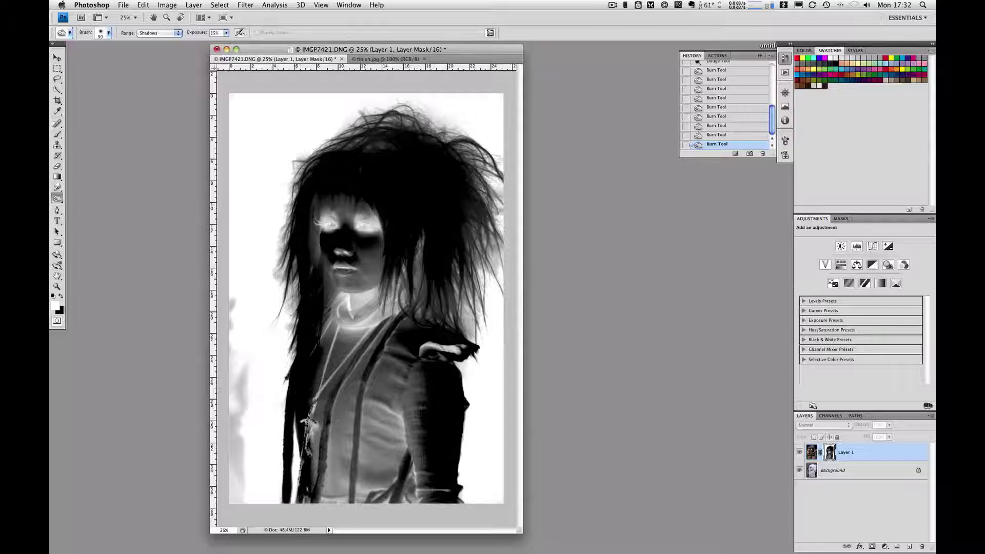
- Paint the face black in the mask with a size-500 Brush at 45% flow
{"action": "key", "text": "b"}
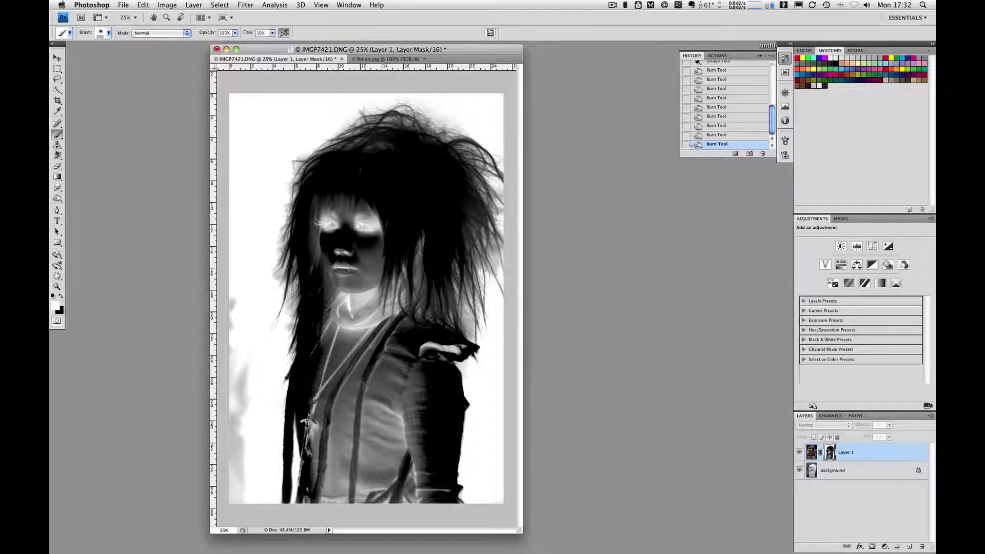
{"action": "left_click", "coordinate": [271, 34]}
{"action": "left_click_drag", "start_coordinate": [274, 42], "coordinate": [293, 45]}
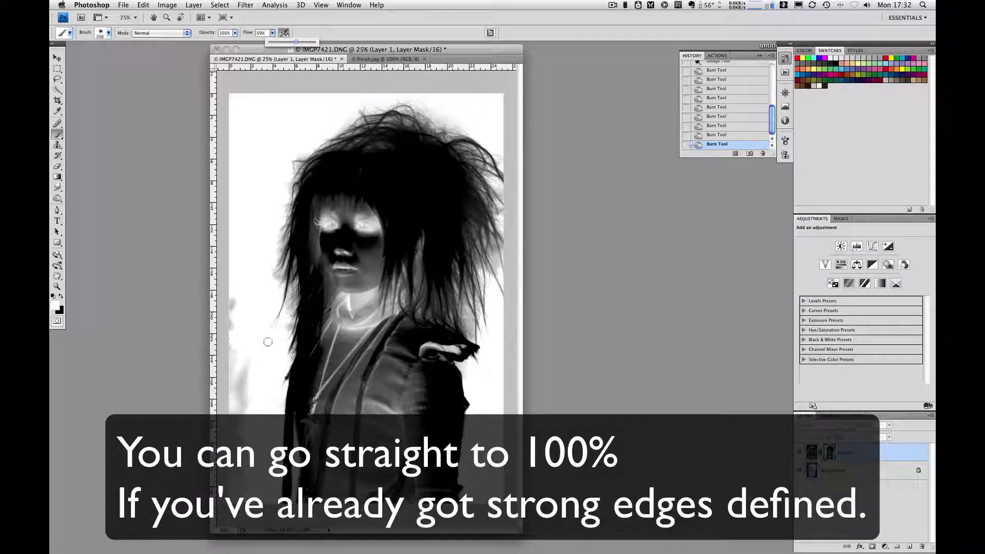
{"action": "key", "text": "x"}
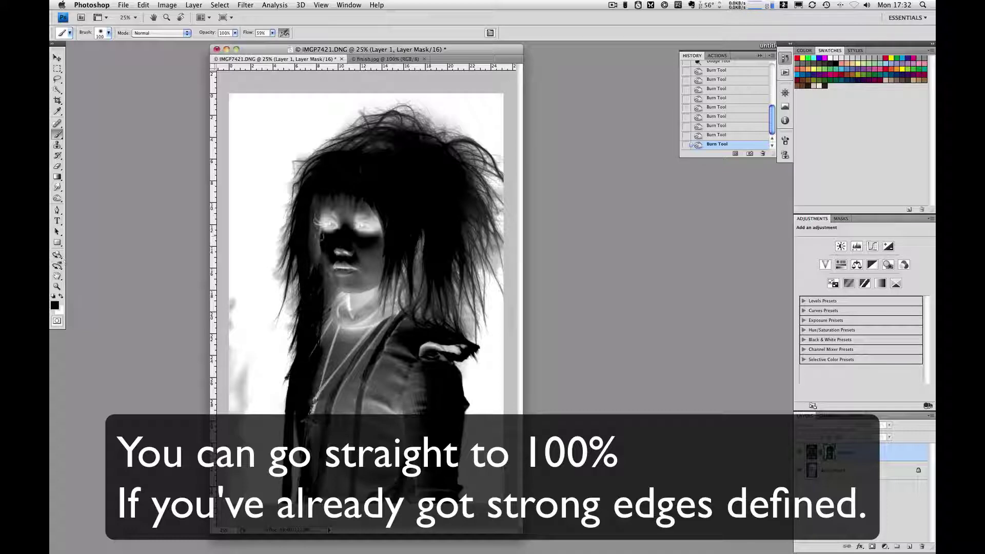
{"action": "key", "text": "bracketright"}
{"action": "key", "text": "bracketright"}
{"action": "key", "text": "bracketright"}
{"action": "key", "text": "bracketright"}
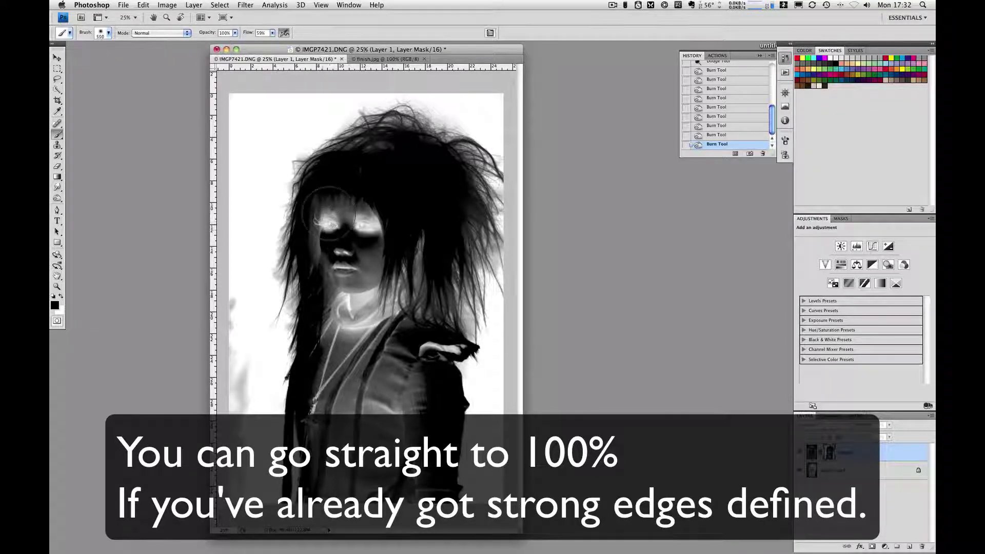
{"action": "mouse_move", "coordinate": [331, 226]}
{"action": "left_mouse_down"}
{"action": "mouse_move", "coordinate": [341, 215]}
{"action": "mouse_move", "coordinate": [361, 221]}
{"action": "mouse_move", "coordinate": [374, 277]}
{"action": "mouse_move", "coordinate": [359, 298]}
{"action": "mouse_move", "coordinate": [408, 244]}
{"action": "mouse_move", "coordinate": [429, 176]}
{"action": "mouse_move", "coordinate": [359, 308]}
{"action": "left_mouse_up"}
- Paint the neck black at brush size 250, then raise the flow to 100%
{"action": "key", "text": "bracketleft"}
{"action": "key", "text": "bracketleft"}
{"action": "key", "text": "bracketleft"}
{"action": "mouse_move", "coordinate": [416, 236]}
{"action": "left_mouse_down"}
{"action": "mouse_move", "coordinate": [425, 320]}
{"action": "mouse_move", "coordinate": [426, 279]}
{"action": "mouse_move", "coordinate": [429, 311]}
{"action": "mouse_move", "coordinate": [407, 323]}
{"action": "mouse_move", "coordinate": [388, 304]}
{"action": "mouse_move", "coordinate": [411, 354]}
{"action": "mouse_move", "coordinate": [435, 337]}
{"action": "mouse_move", "coordinate": [442, 353]}
{"action": "mouse_move", "coordinate": [414, 480]}
{"action": "mouse_move", "coordinate": [405, 472]}
{"action": "mouse_move", "coordinate": [417, 490]}
{"action": "mouse_move", "coordinate": [411, 477]}
{"action": "mouse_move", "coordinate": [419, 482]}
{"action": "mouse_move", "coordinate": [381, 494]}
{"action": "mouse_move", "coordinate": [374, 468]}
{"action": "mouse_move", "coordinate": [414, 496]}
{"action": "mouse_move", "coordinate": [418, 465]}
{"action": "mouse_move", "coordinate": [411, 470]}
{"action": "mouse_move", "coordinate": [440, 493]}
{"action": "left_mouse_up"}
{"action": "key", "text": "bracketright"}
{"action": "key", "text": "bracketright"}
{"action": "key", "text": "bracketright"}
{"action": "key", "text": "bracketright"}
{"action": "key", "text": "shift+0"}
{"action": "key", "text": "bracketleft"}
{"action": "key", "text": "bracketleft"}
{"action": "key", "text": "bracketleft"}
{"action": "key", "text": "bracketleft"}
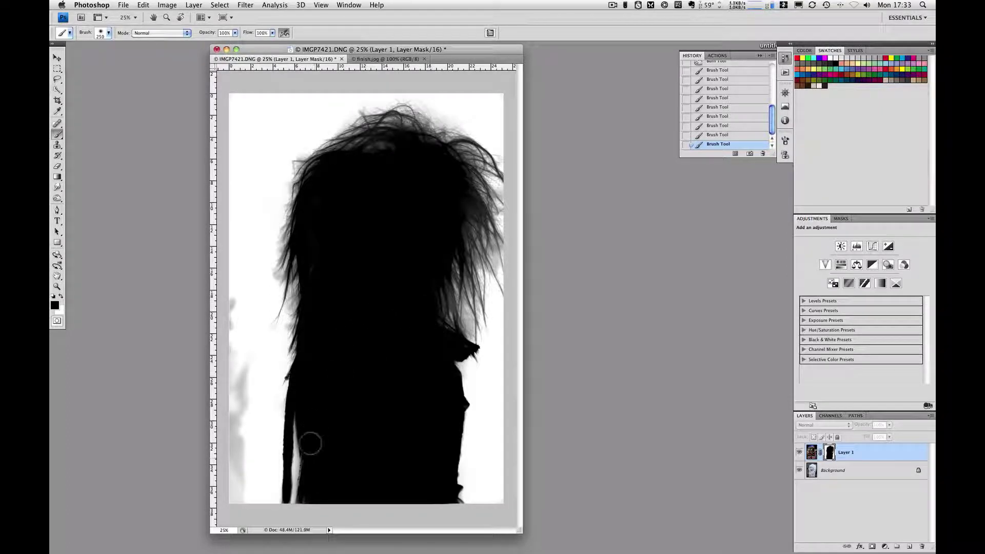
- Fill the figure's lower-left edge black, then paint the grey smudges on the mask's left edge white
{"action": "left_click_drag", "start_coordinate": [299, 439], "coordinate": [306, 477]}
{"action": "left_click_drag", "start_coordinate": [321, 396], "coordinate": [310, 460]}
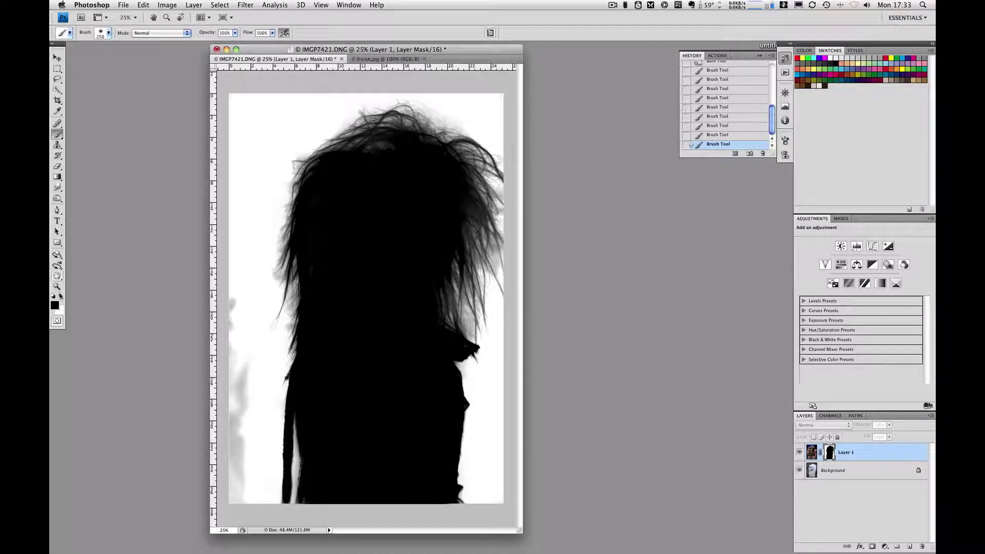
{"action": "key", "text": "x"}
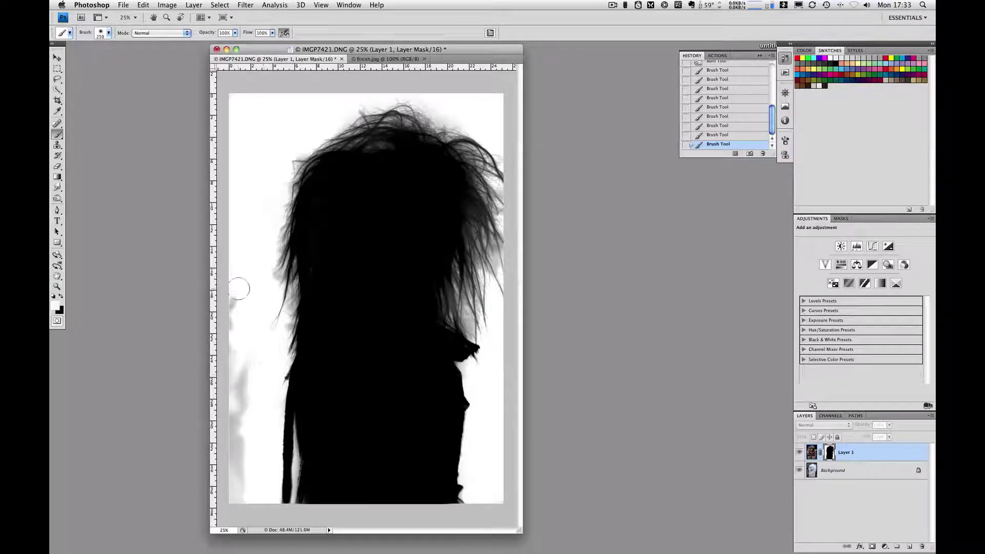
{"action": "mouse_move", "coordinate": [239, 289]}
{"action": "left_mouse_down"}
{"action": "mouse_move", "coordinate": [227, 282]}
{"action": "mouse_move", "coordinate": [237, 323]}
{"action": "left_mouse_up"}
{"action": "mouse_move", "coordinate": [240, 349]}
{"action": "left_mouse_down"}
{"action": "mouse_move", "coordinate": [244, 436]}
{"action": "mouse_move", "coordinate": [231, 457]}
{"action": "mouse_move", "coordinate": [243, 424]}
{"action": "left_mouse_up"}
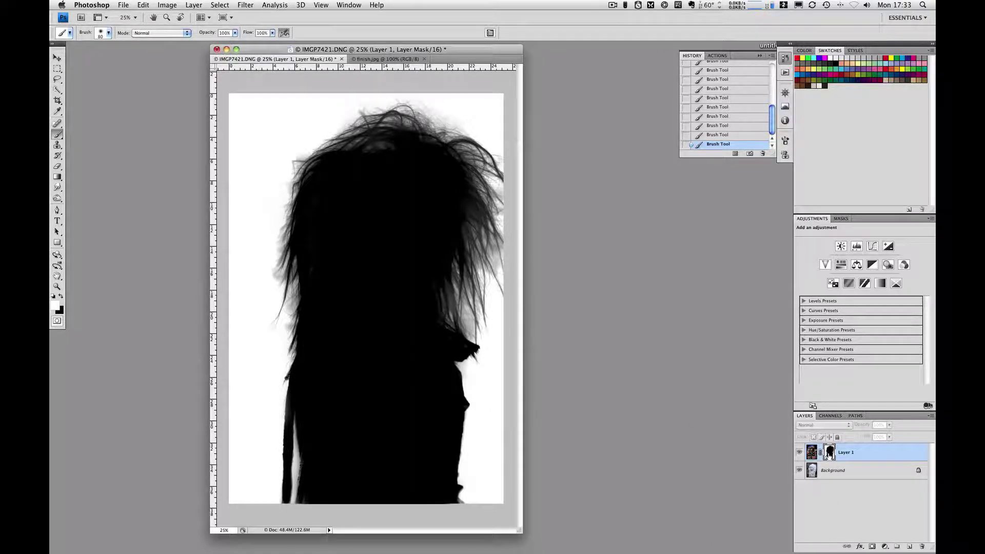
- Show the colour composite, zoom to 50% and scroll toward the necklace, toggling the rulers
{"action": "left_click", "coordinate": [830, 454], "text": "alt"}
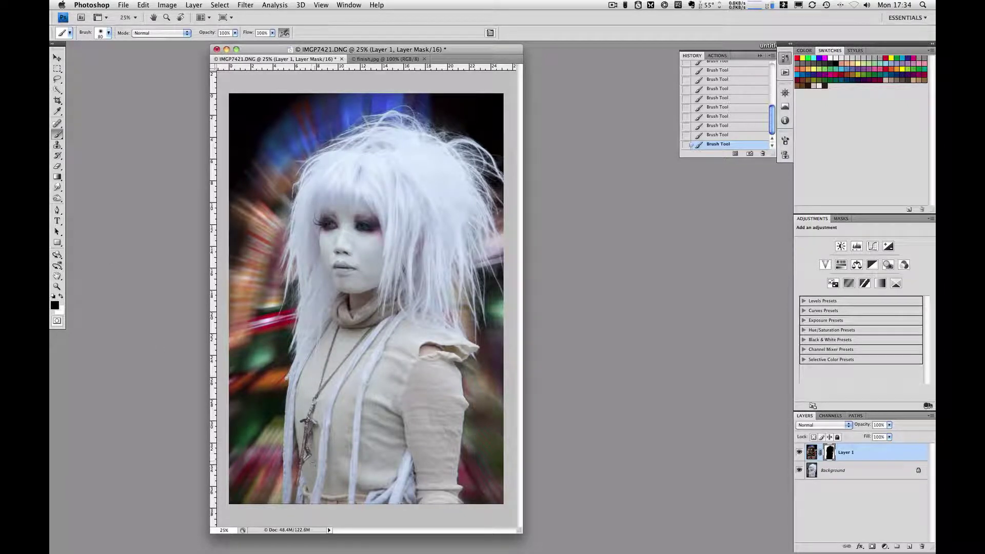
{"action": "key", "text": "super+plus"}
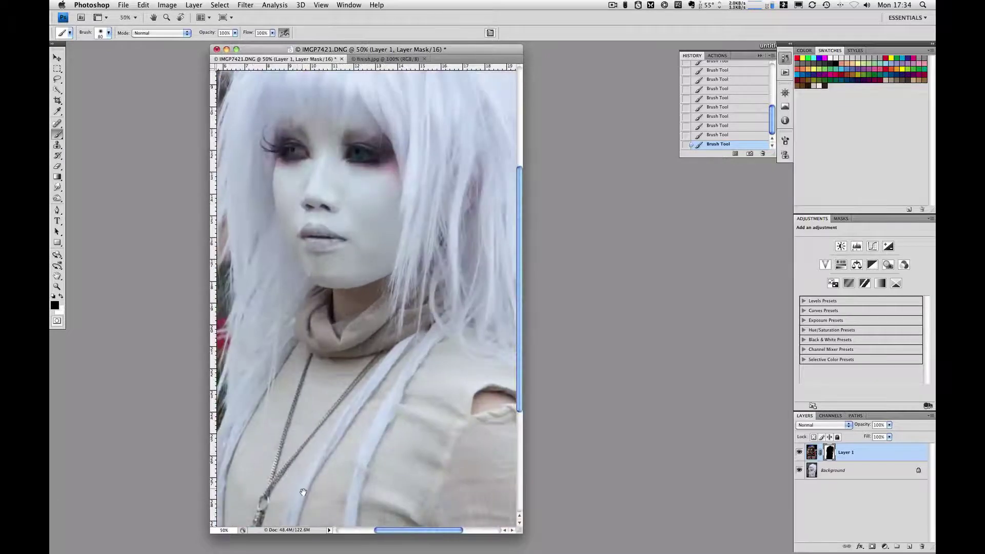
{"action": "scroll", "coordinate": [303, 493], "scroll_direction": "down", "scroll_amount": 5}
{"action": "scroll", "coordinate": [318, 472], "scroll_direction": "left", "scroll_amount": 5}
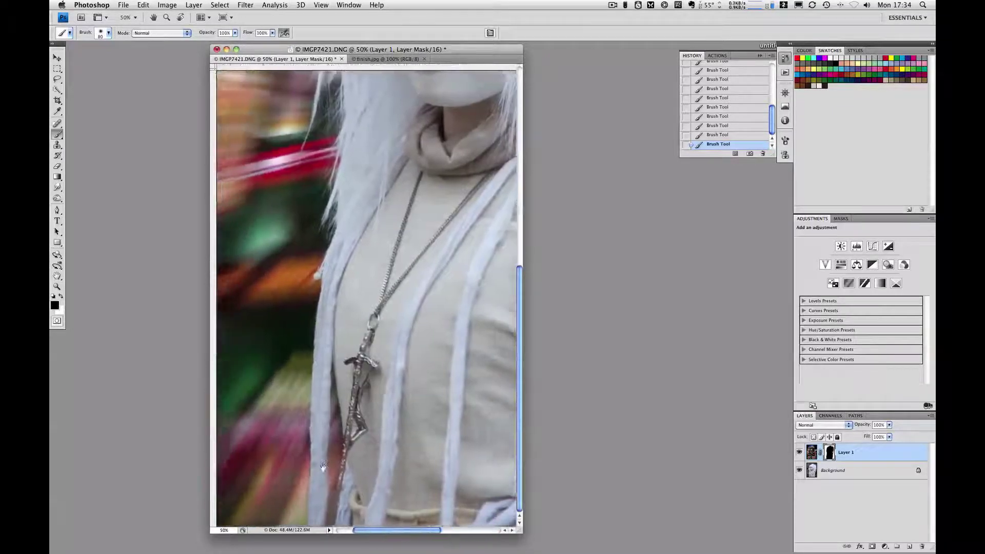
{"action": "key", "text": "super+r"}
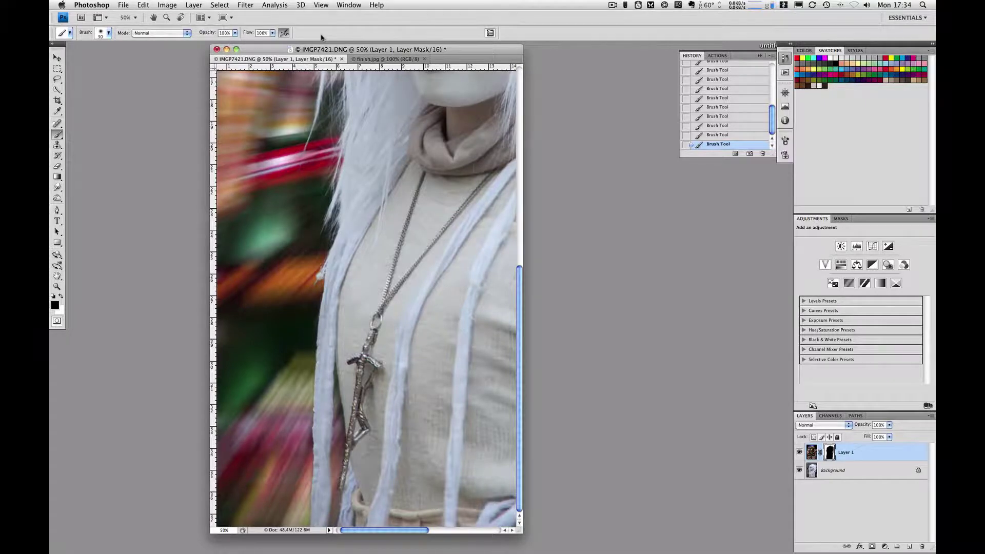
- Zoom to 100% in full-screen view and inspect the face and the hair edges
{"action": "key", "text": "super+equal"}
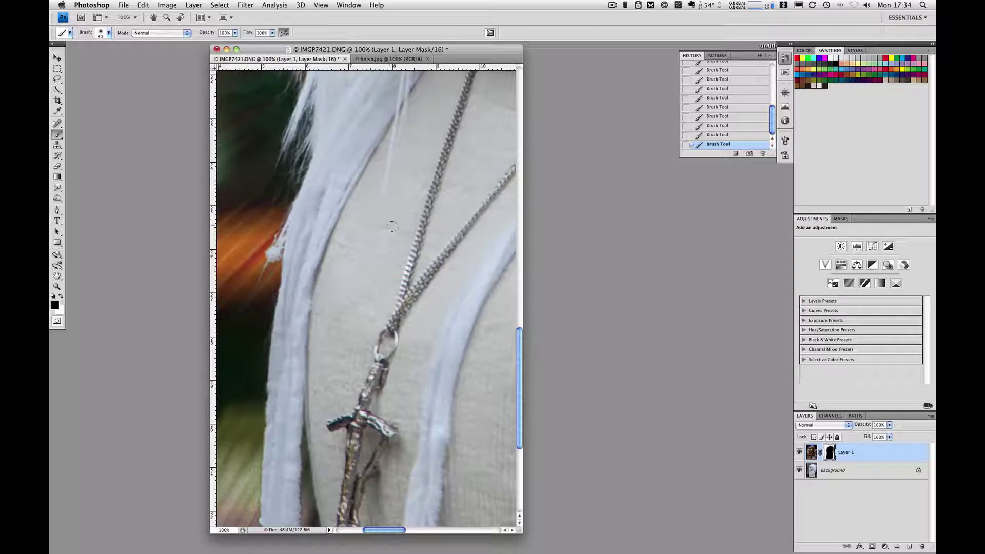
{"action": "key", "text": "f"}
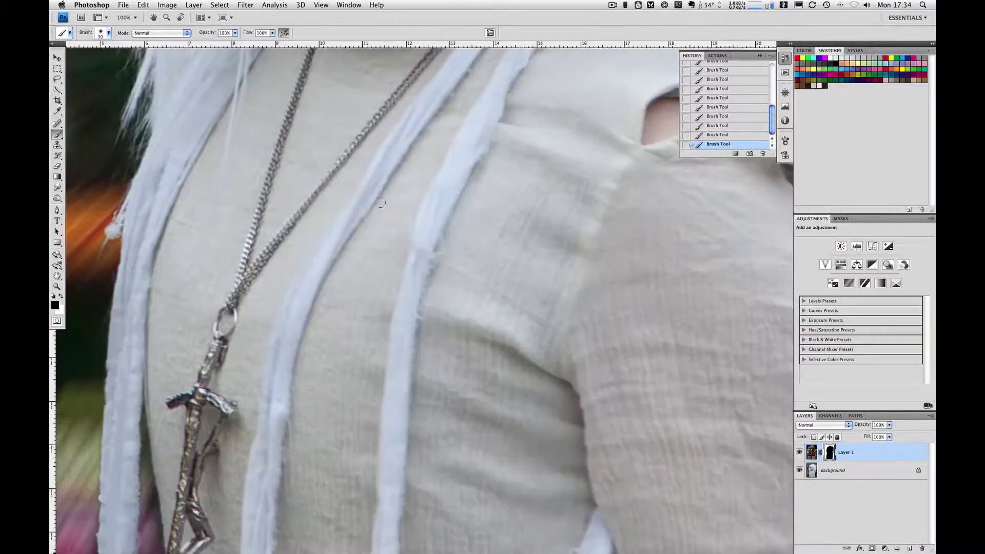
{"action": "left_click_drag", "start_coordinate": [189, 153], "coordinate": [297, 359]}
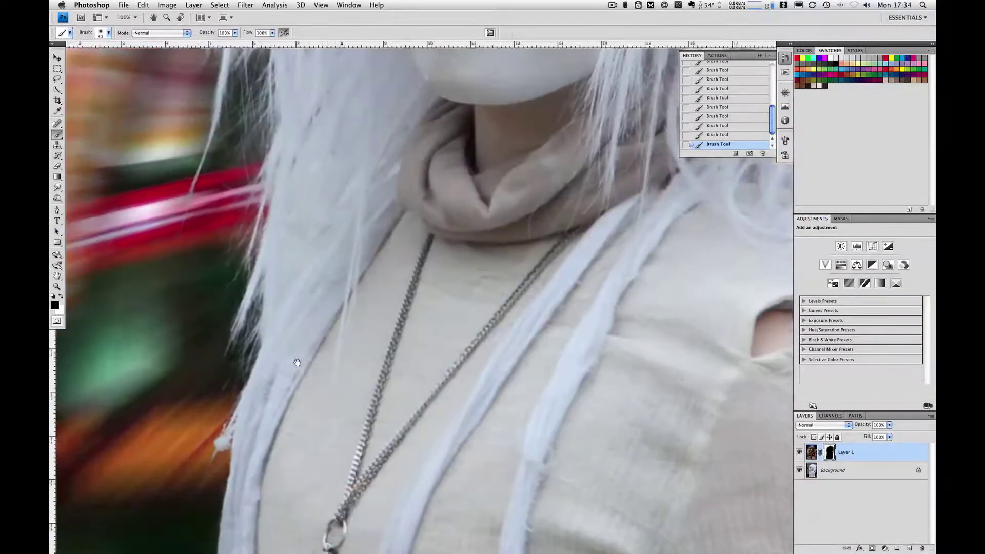
{"action": "left_click_drag", "start_coordinate": [295, 165], "coordinate": [333, 375]}
{"action": "left_click_drag", "start_coordinate": [330, 220], "coordinate": [341, 385]}
{"action": "left_click_drag", "start_coordinate": [359, 196], "coordinate": [350, 345]}
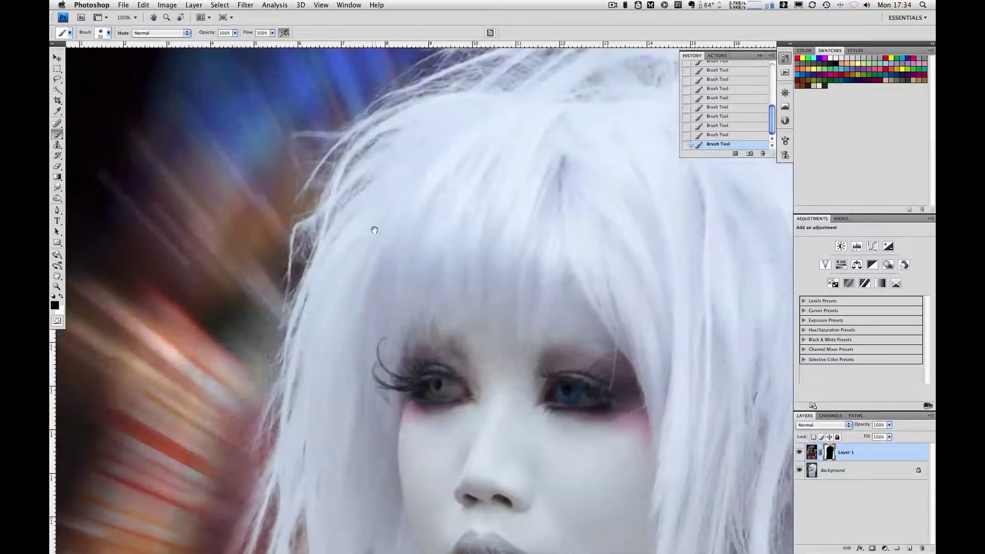
{"action": "left_click_drag", "start_coordinate": [374, 229], "coordinate": [326, 325]}
{"action": "left_click_drag", "start_coordinate": [362, 274], "coordinate": [301, 293]}
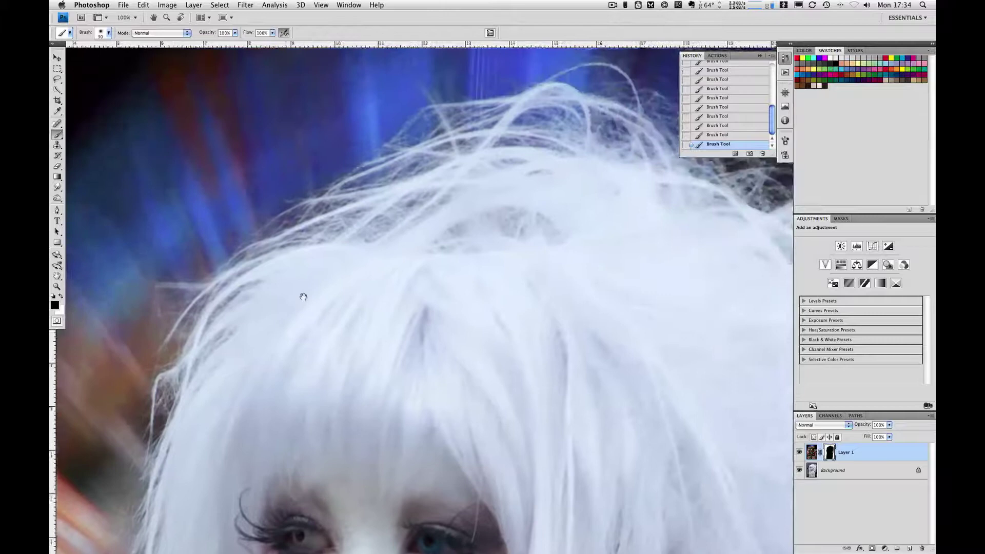
{"action": "left_click_drag", "start_coordinate": [356, 278], "coordinate": [283, 297]}
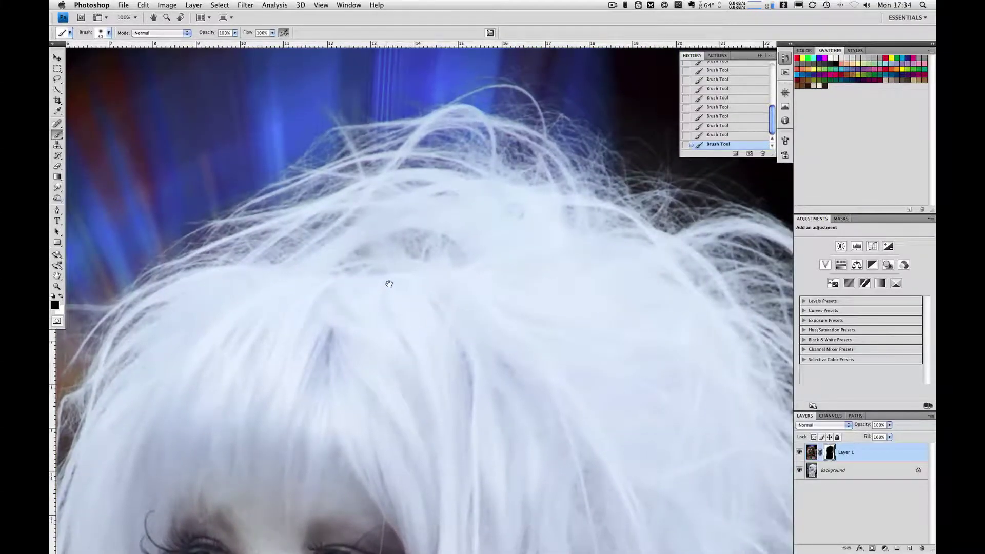
{"action": "left_click_drag", "start_coordinate": [387, 281], "coordinate": [266, 290]}
{"action": "left_click_drag", "start_coordinate": [392, 362], "coordinate": [351, 304]}
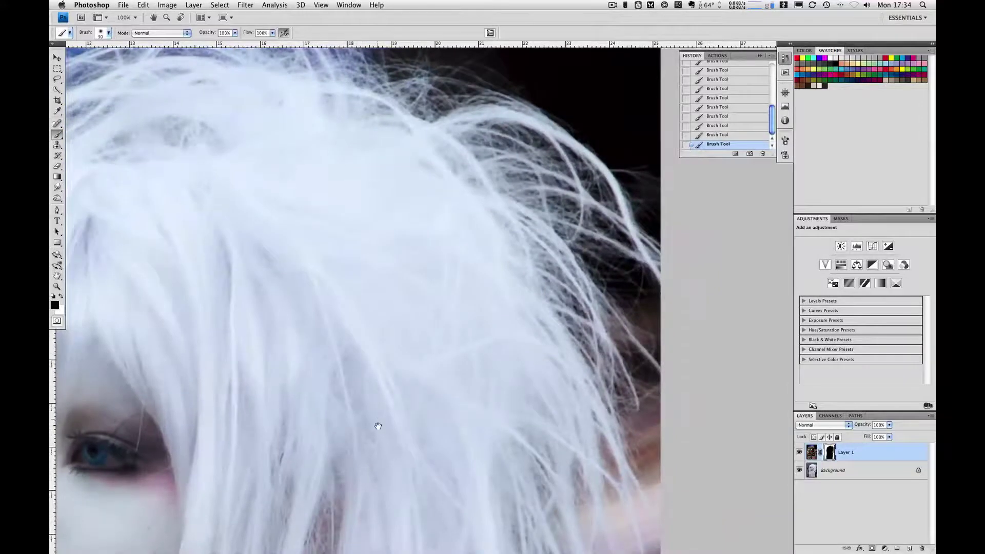
{"action": "left_click_drag", "start_coordinate": [378, 425], "coordinate": [373, 280]}
{"action": "left_click_drag", "start_coordinate": [384, 441], "coordinate": [385, 359]}
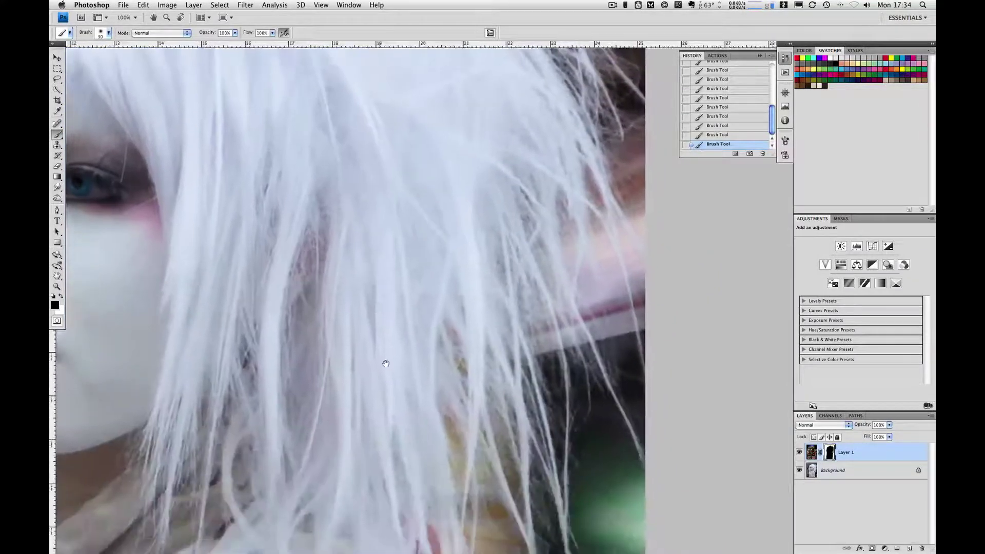
- Inspect the shoulder, torn sleeve, arm, cuff and crucifix, then fit the photo on screen
{"action": "left_click_drag", "start_coordinate": [385, 429], "coordinate": [403, 298]}
{"action": "left_click_drag", "start_coordinate": [365, 468], "coordinate": [409, 374]}
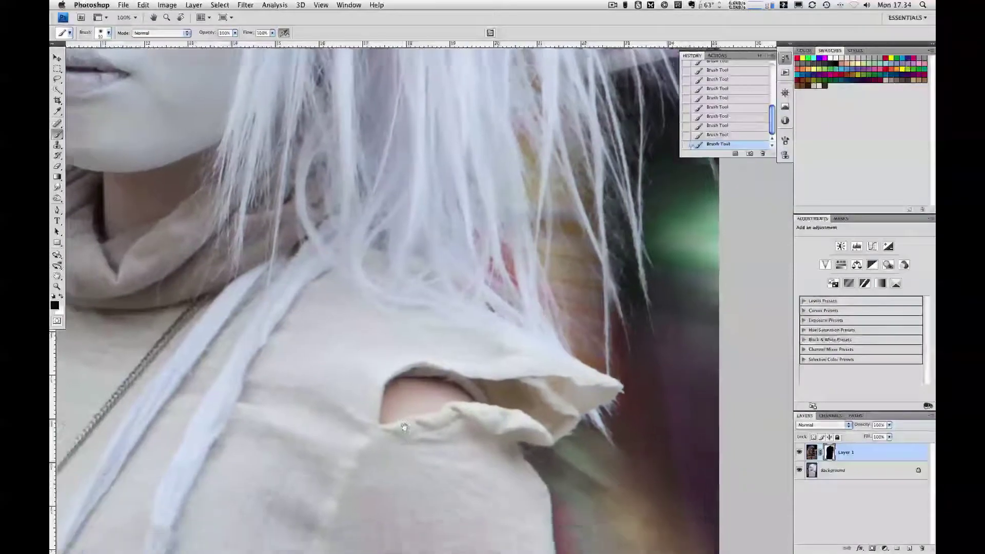
{"action": "left_click_drag", "start_coordinate": [409, 464], "coordinate": [409, 401]}
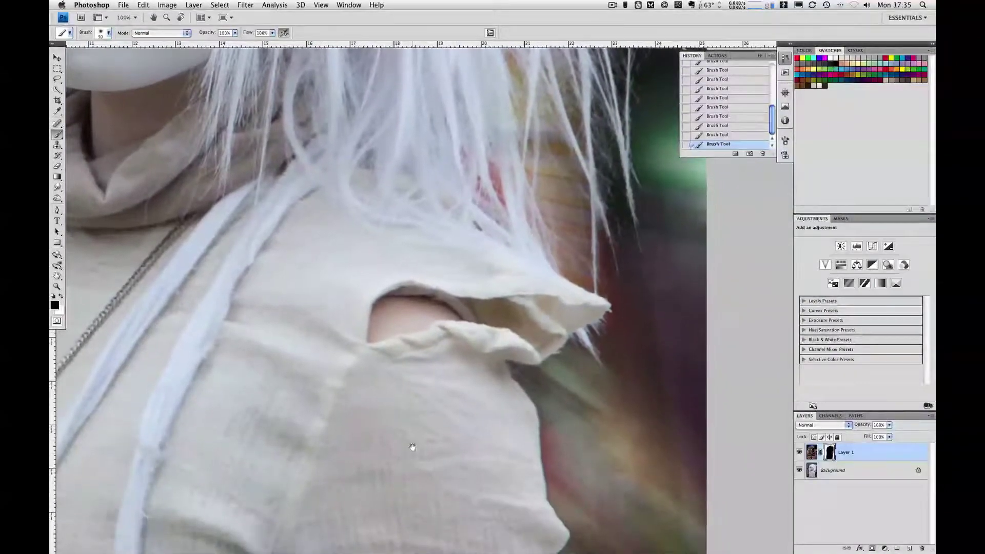
{"action": "left_click_drag", "start_coordinate": [411, 446], "coordinate": [398, 337]}
{"action": "left_click_drag", "start_coordinate": [414, 468], "coordinate": [411, 323]}
{"action": "left_click_drag", "start_coordinate": [416, 484], "coordinate": [406, 315]}
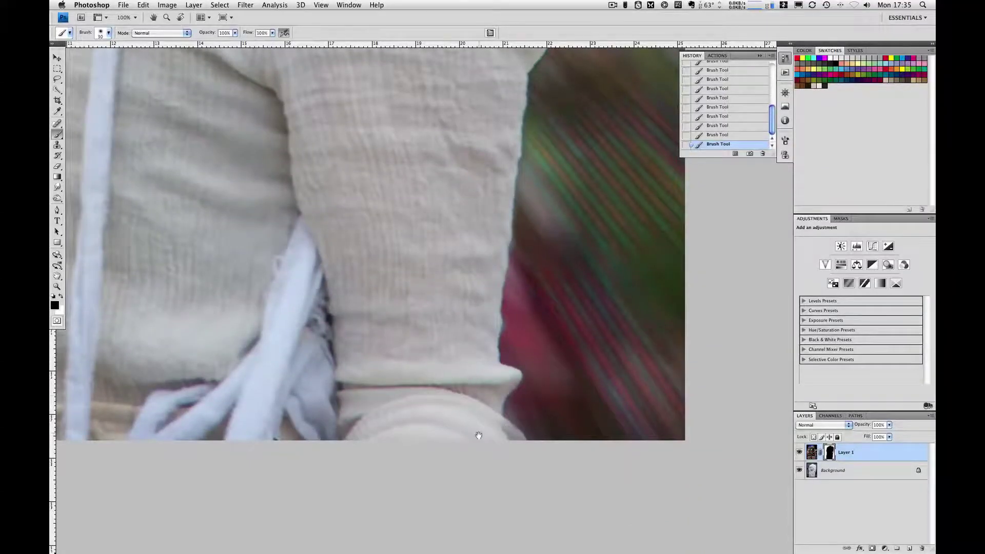
{"action": "left_click_drag", "start_coordinate": [248, 308], "coordinate": [387, 330]}
{"action": "left_click_drag", "start_coordinate": [266, 169], "coordinate": [359, 461]}
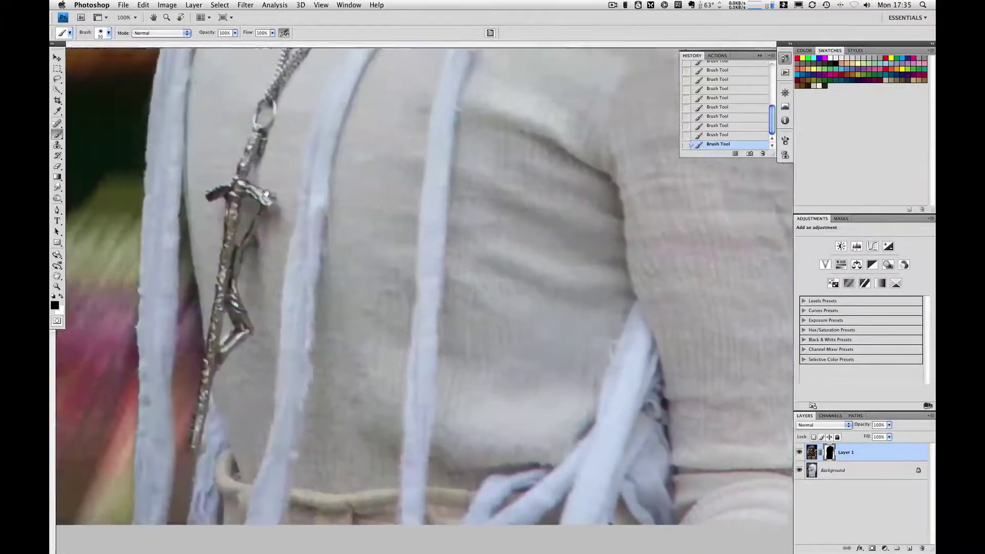
{"action": "left_click_drag", "start_coordinate": [241, 195], "coordinate": [268, 227]}
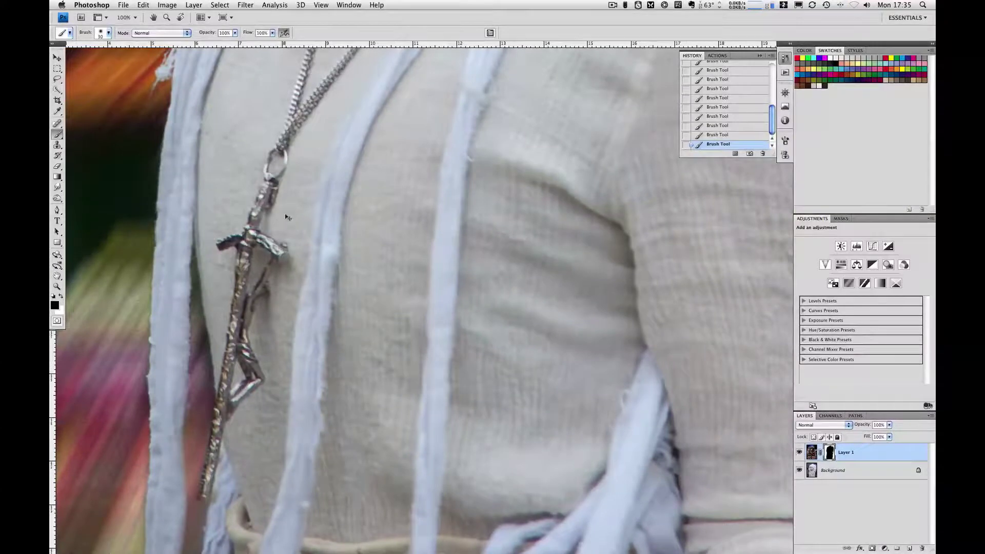
{"action": "key", "text": "super+0"}
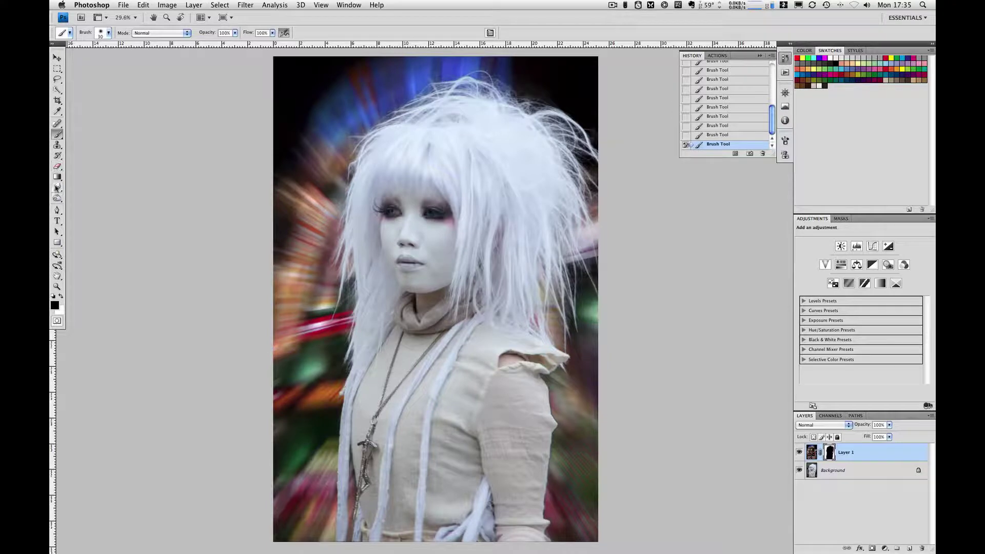
- Set up the Dodge Tool on Highlights at 5% exposure with a 0%-hardness brush sized 200
{"action": "left_click_drag", "start_coordinate": [57, 198], "coordinate": [72, 199]}
{"action": "key", "text": "shift+o"}
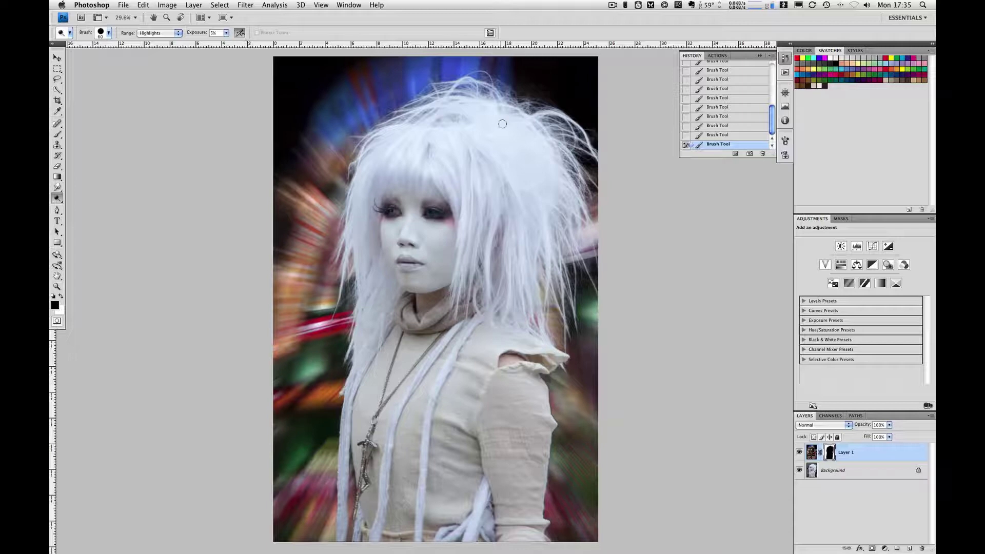
{"action": "key", "text": "bracketright"}
{"action": "key", "text": "bracketright"}
{"action": "key", "text": "bracketright"}
{"action": "key", "text": "bracketright"}
{"action": "key", "text": "bracketright"}
{"action": "key", "text": "bracketright"}
{"action": "key", "text": "bracketright"}
{"action": "left_click", "coordinate": [109, 32]}
{"action": "left_click_drag", "start_coordinate": [151, 90], "coordinate": [60, 89]}
{"action": "key", "text": "Return"}
{"action": "key", "text": "bracketright"}
{"action": "key", "text": "bracketright"}
{"action": "key", "text": "bracketright"}
{"action": "key", "text": "bracketright"}
{"action": "key", "text": "bracketright"}
- Dodge the top, left edge, right edge and top-right of the hair to blend it
{"action": "left_click_drag", "start_coordinate": [513, 77], "coordinate": [523, 82]}
{"action": "left_click", "coordinate": [525, 82]}
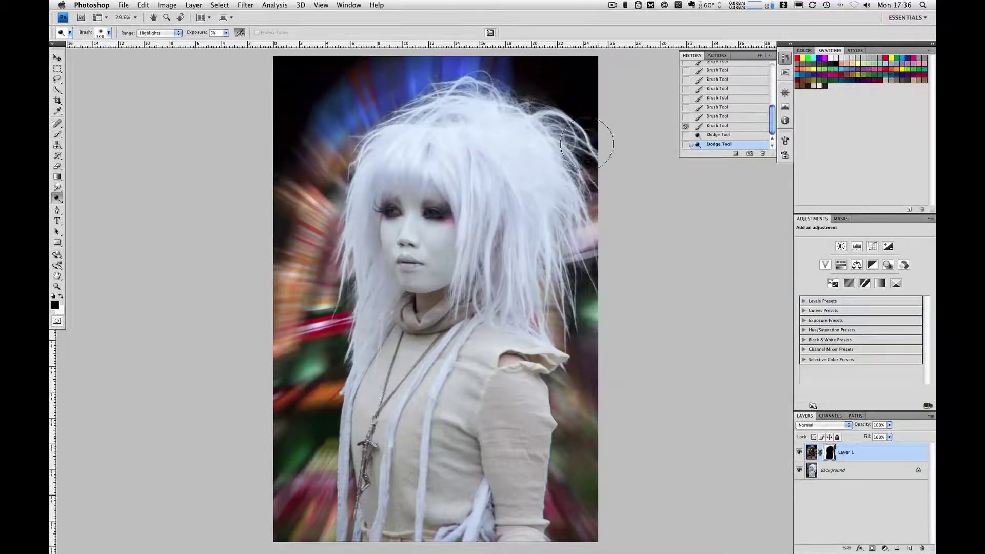
{"action": "left_click", "coordinate": [515, 79]}
{"action": "left_click", "coordinate": [533, 111]}
{"action": "left_click", "coordinate": [439, 49]}
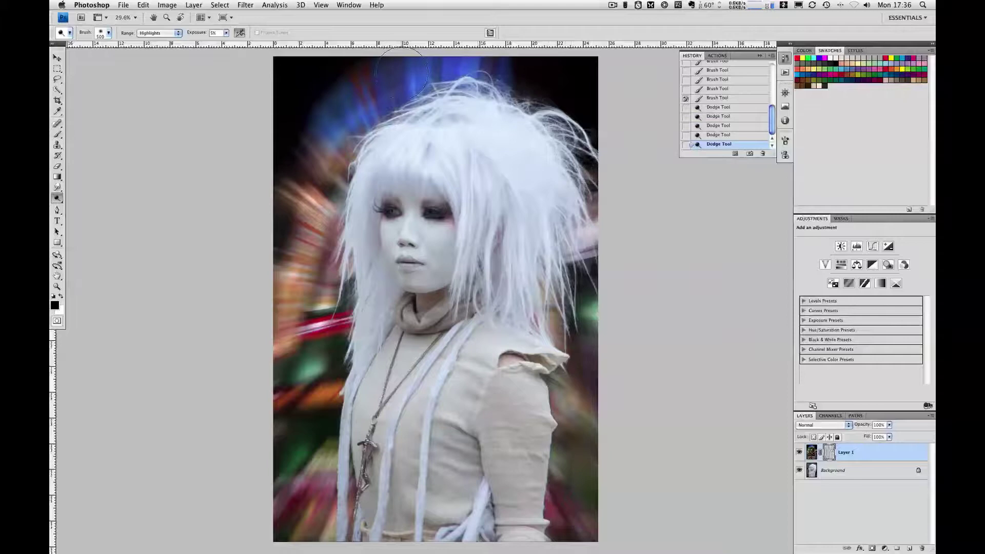
{"action": "left_click", "coordinate": [390, 101]}
{"action": "left_click", "coordinate": [363, 160]}
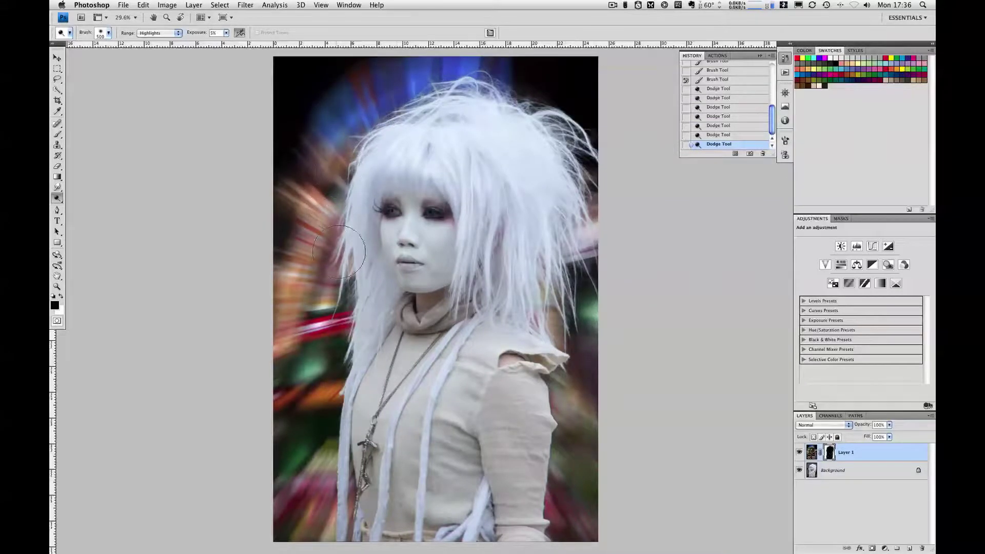
{"action": "left_click", "coordinate": [359, 333]}
{"action": "left_click", "coordinate": [534, 252]}
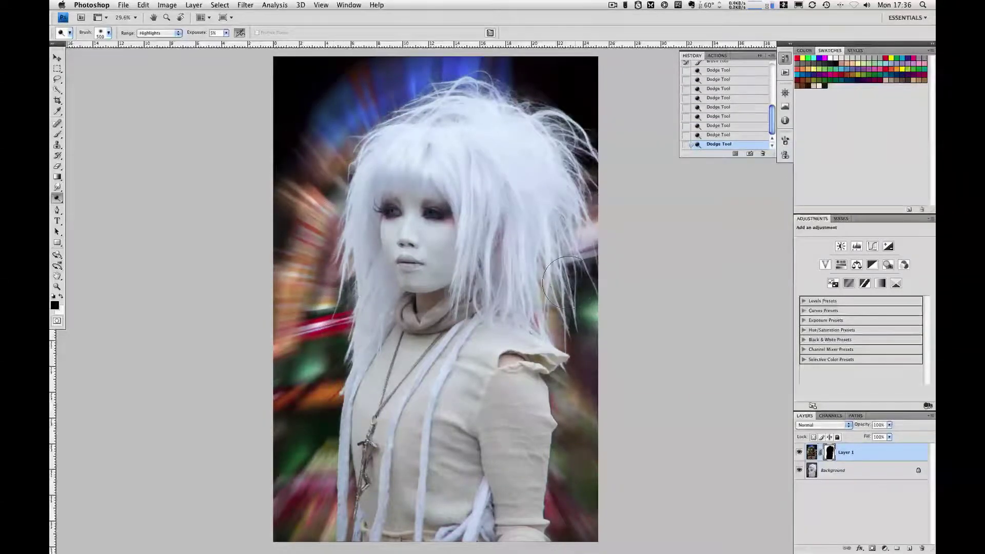
{"action": "left_click", "coordinate": [547, 324]}
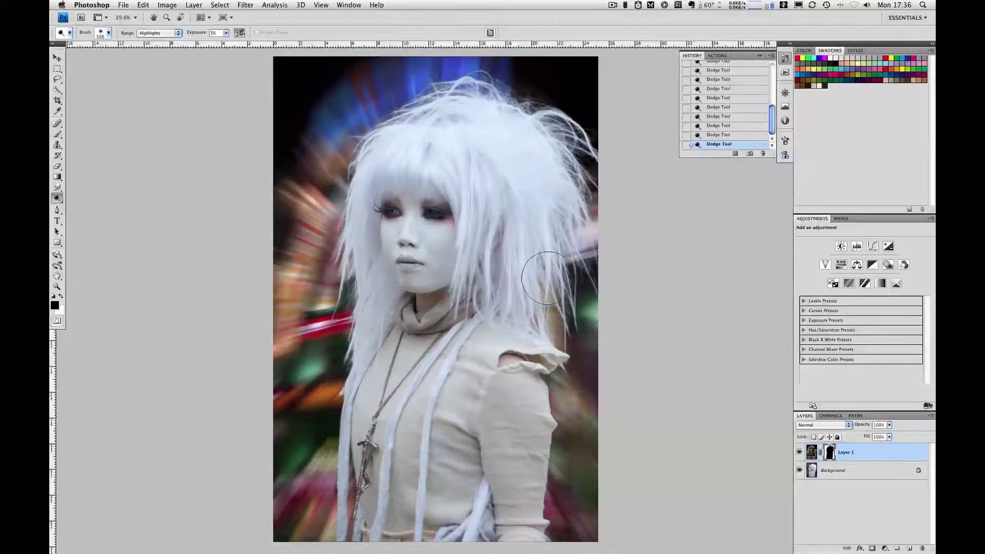
{"action": "left_click", "coordinate": [593, 141]}
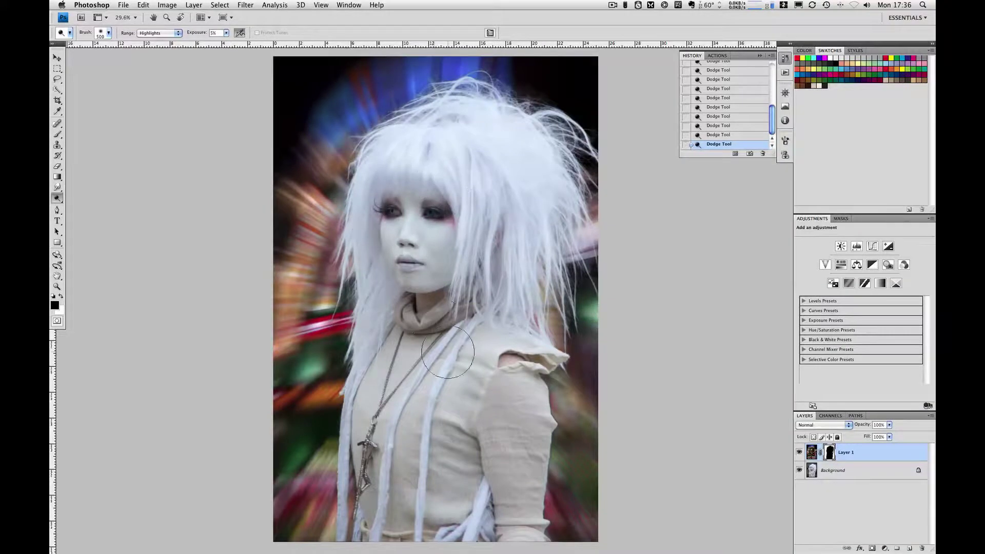
{"action": "left_click_drag", "start_coordinate": [772, 120], "coordinate": [772, 83]}
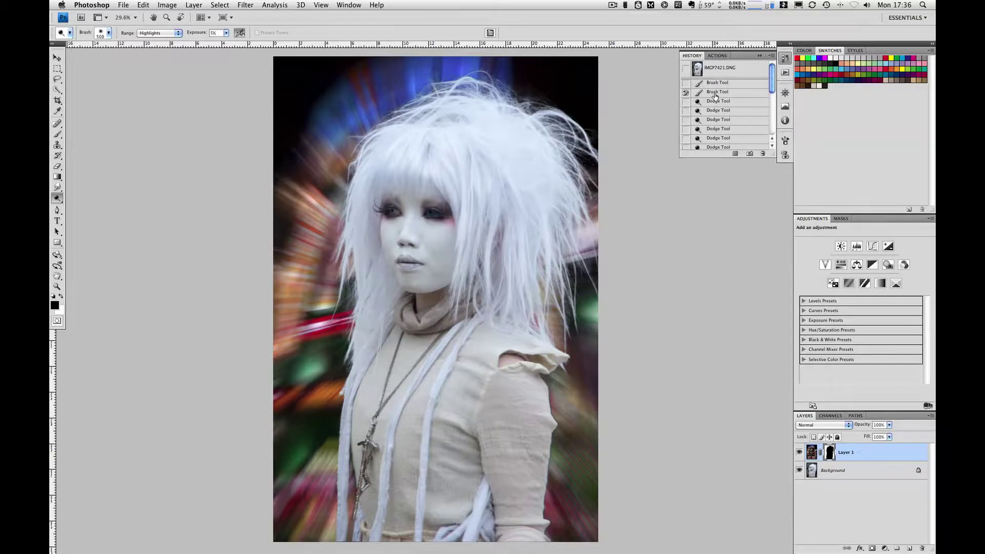
- View Layer 1's mask alone, dodge across the hair top, and reduce the brush to 250
{"action": "left_click", "coordinate": [830, 452], "text": "alt"}
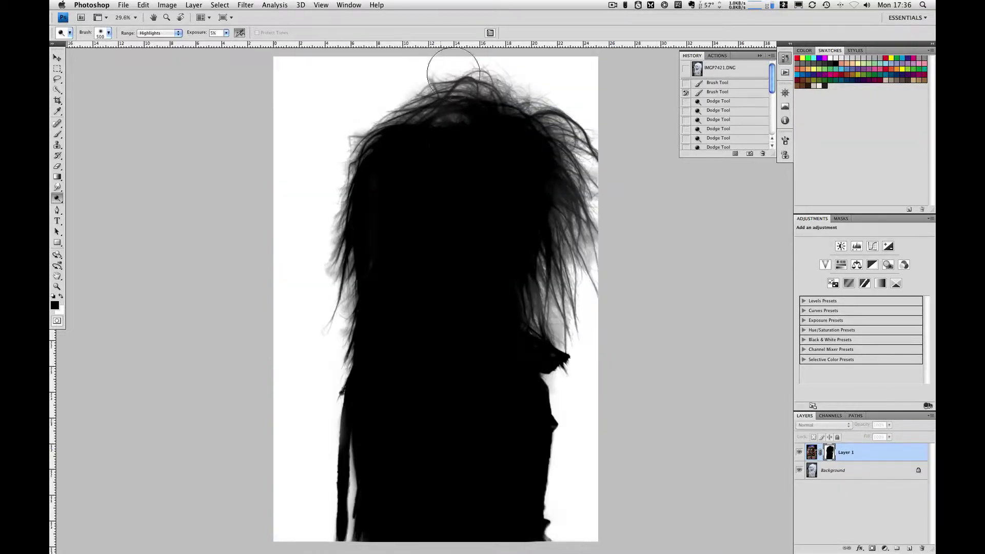
{"action": "mouse_move", "coordinate": [454, 73]}
{"action": "left_mouse_down"}
{"action": "mouse_move", "coordinate": [485, 70]}
{"action": "mouse_move", "coordinate": [544, 103]}
{"action": "left_mouse_up"}
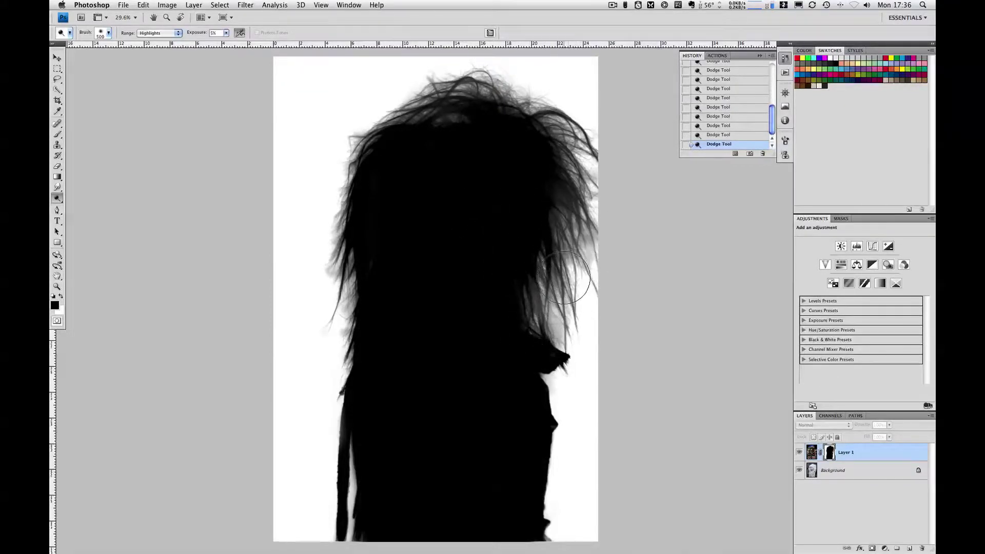
{"action": "key", "text": "bracketleft"}
{"action": "key", "text": "bracketleft"}
{"action": "key", "text": "bracketleft"}
{"action": "left_click", "coordinate": [799, 453]}
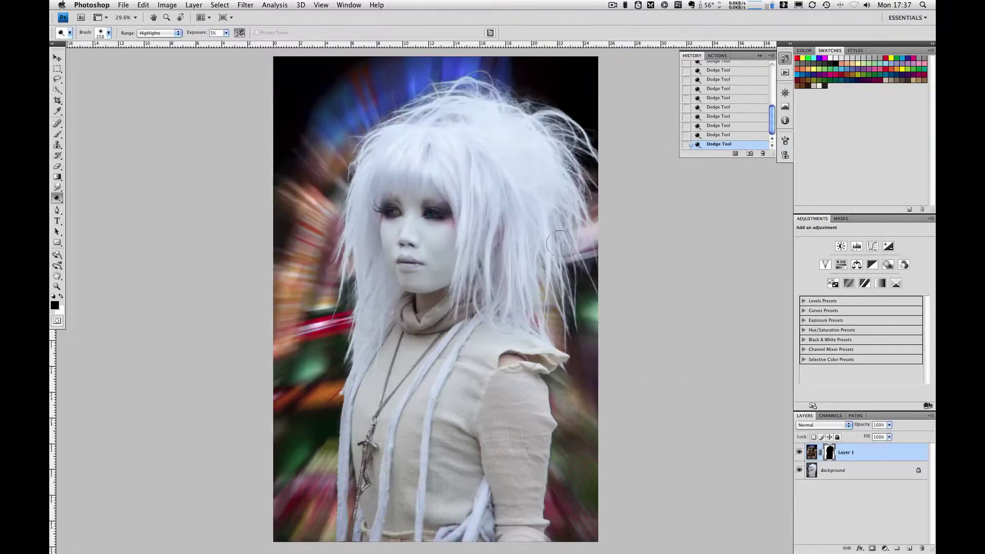